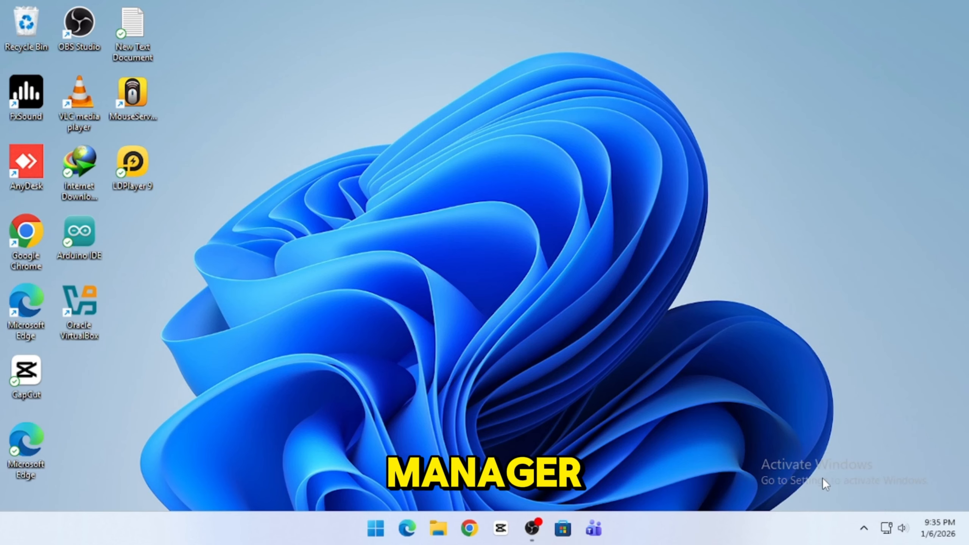
Step: Open Task Manager, reposition and enlarge its window, and show the CPU performance details
{"action": "left_click", "coordinate": [44, 130]}
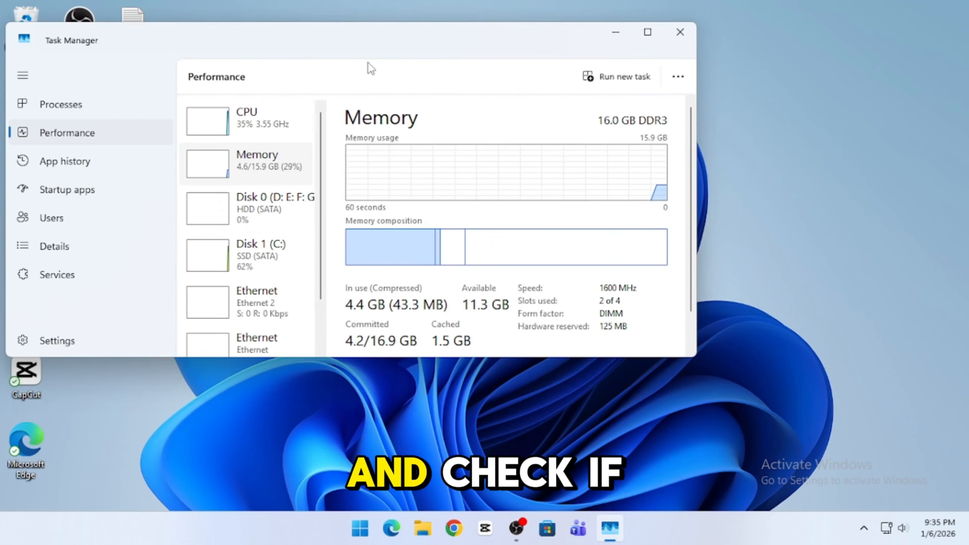
{"action": "left_click_drag", "start_coordinate": [416, 44], "coordinate": [499, 46]}
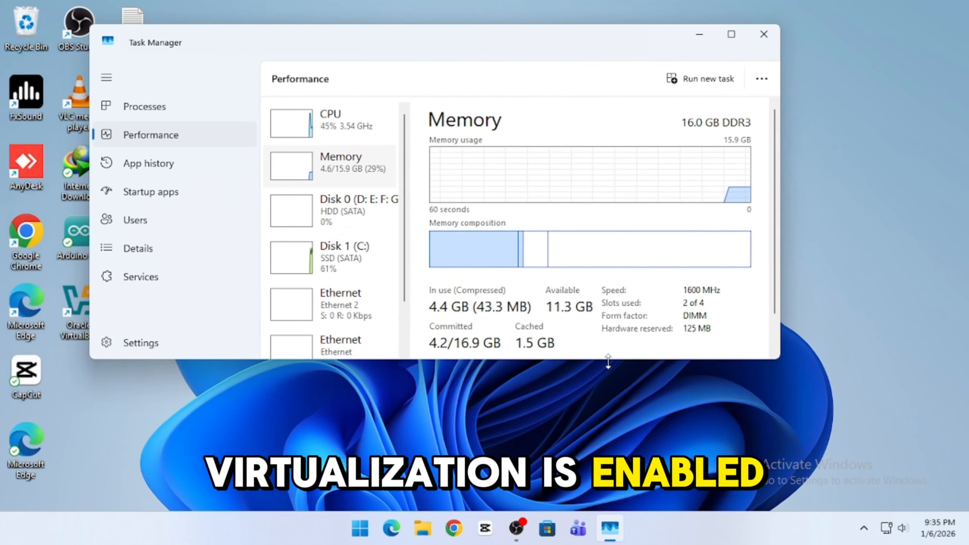
{"action": "left_click_drag", "start_coordinate": [608, 361], "coordinate": [608, 435]}
{"action": "left_click", "coordinate": [343, 126]}
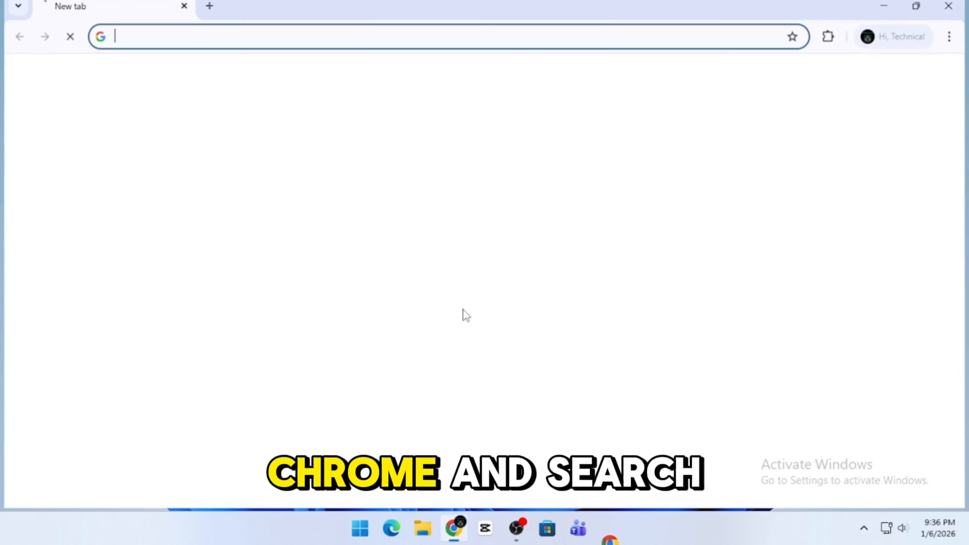
Step: Search Google for android studio and open the official developer.android.com download page
{"action": "left_click", "coordinate": [305, 262]}
{"action": "type", "text": "and"}
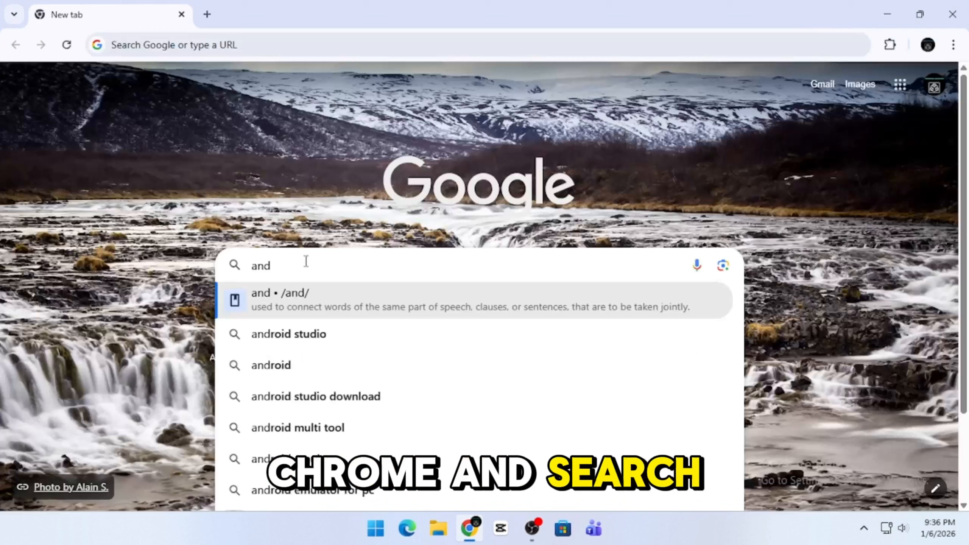
{"action": "type", "text": "r"}
{"action": "key", "text": "Down"}
{"action": "key", "text": "Down"}
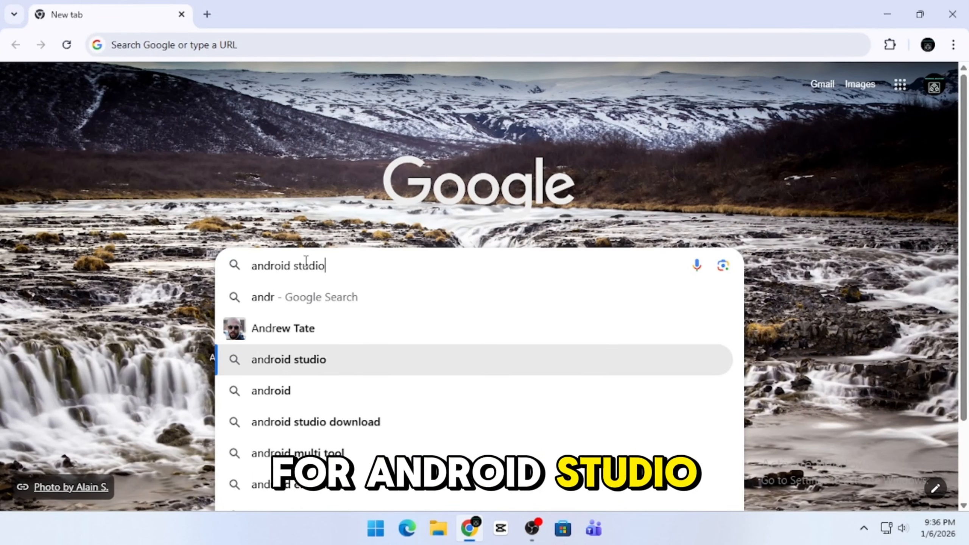
{"action": "key", "text": "Return"}
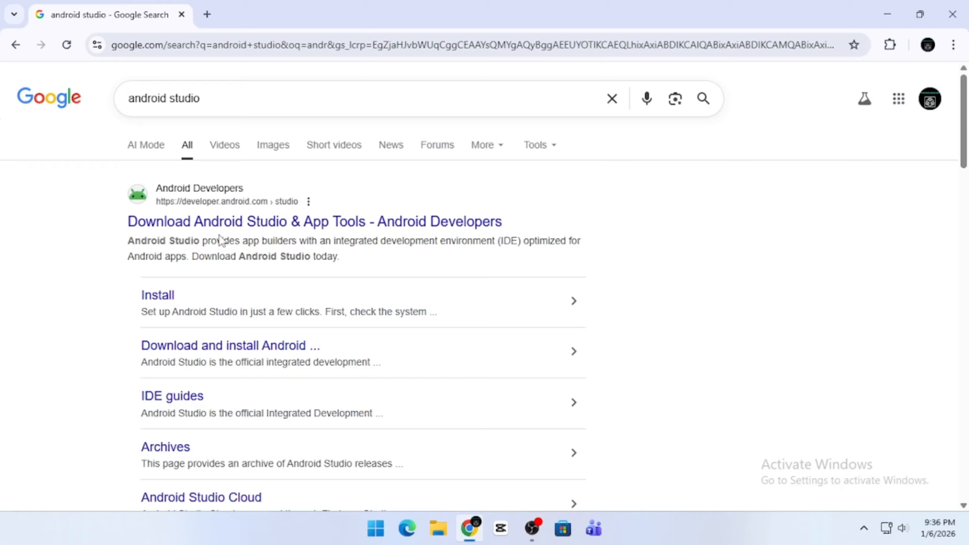
{"action": "left_click", "coordinate": [251, 221]}
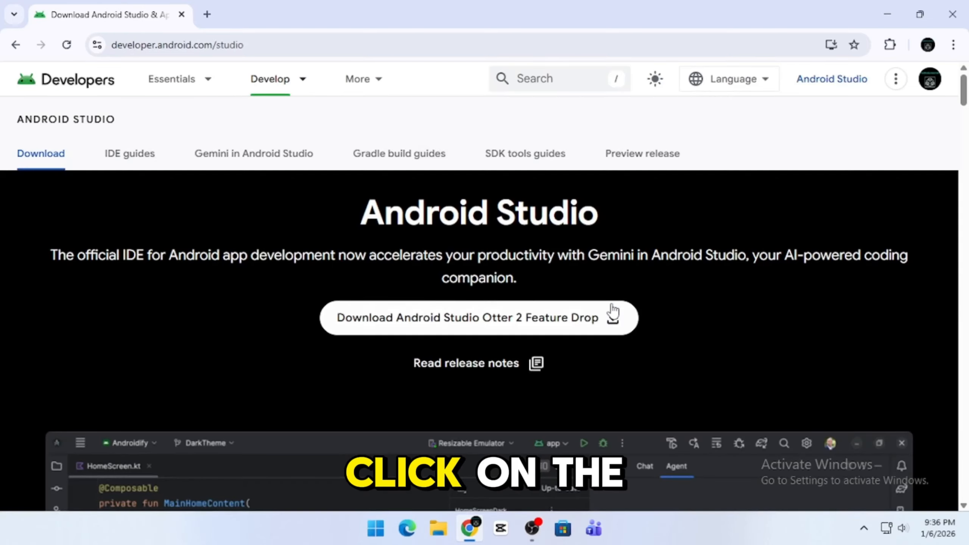
Step: Accept the license terms and download the Android Studio installer for Windows
{"action": "left_click", "coordinate": [611, 315]}
{"action": "scroll", "coordinate": [310, 375], "scroll_direction": "down", "scroll_amount": 10}
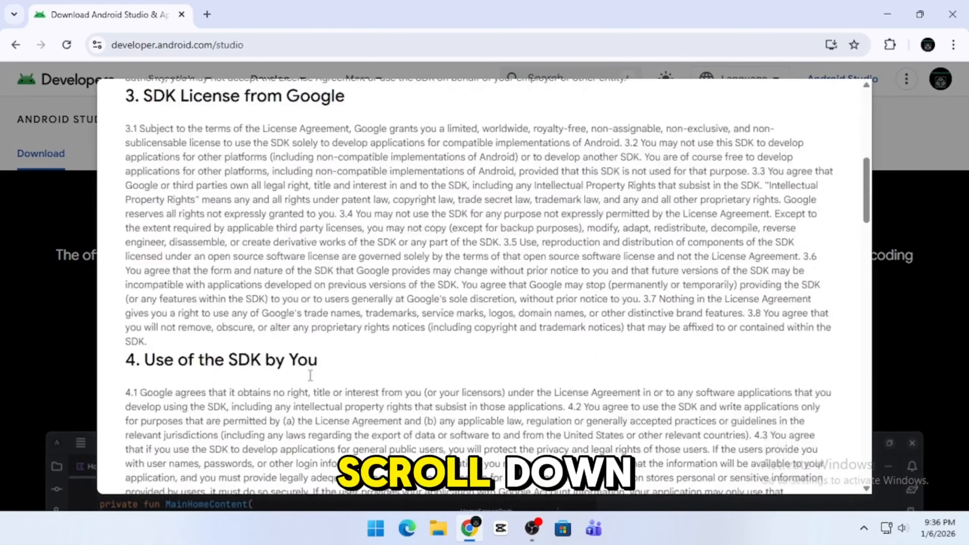
{"action": "scroll", "coordinate": [310, 375], "scroll_direction": "down", "scroll_amount": 20}
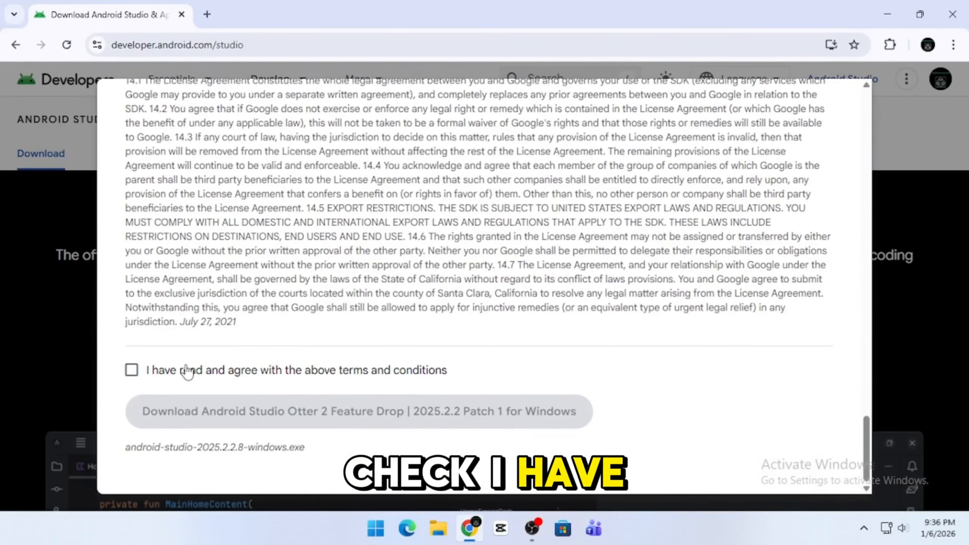
{"action": "left_click", "coordinate": [131, 370]}
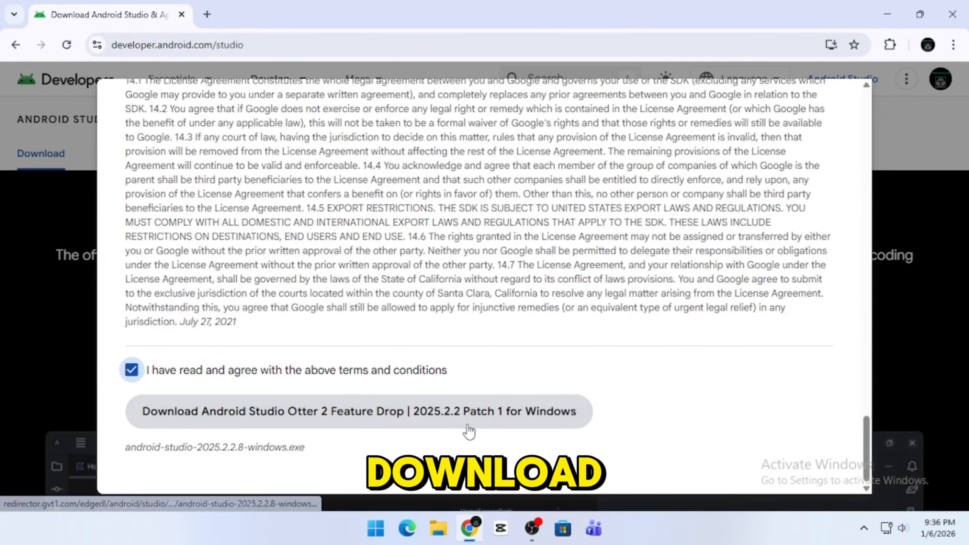
{"action": "left_click", "coordinate": [458, 411]}
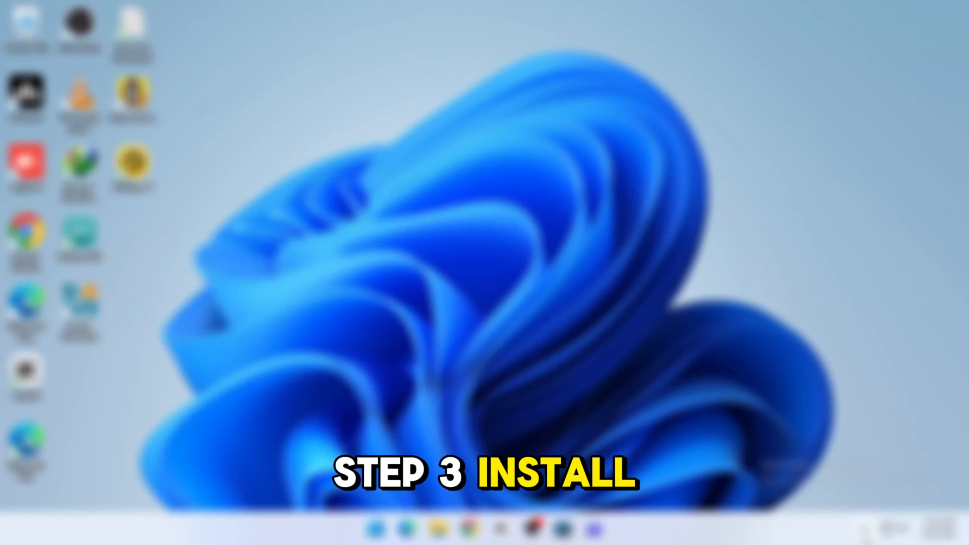
Step: Launch Windows Security from the system tray, maximized, on its Virus & threat protection page
{"action": "left_click", "coordinate": [865, 530]}
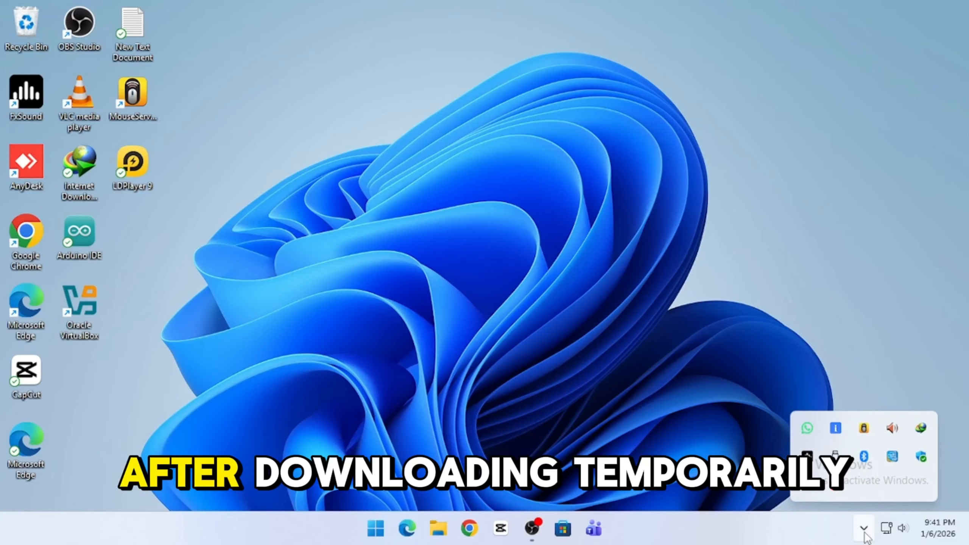
{"action": "left_click", "coordinate": [921, 457]}
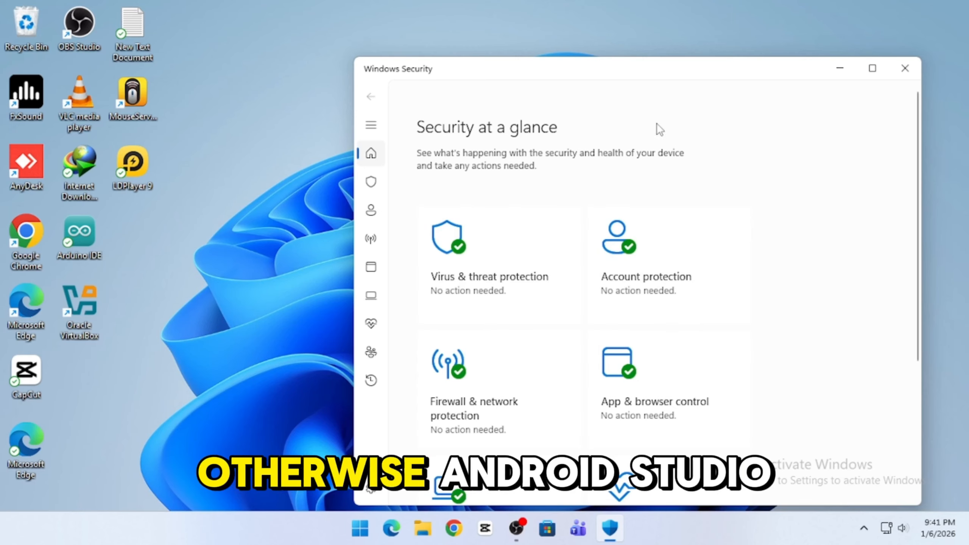
{"action": "double_click", "coordinate": [638, 69]}
{"action": "left_click", "coordinate": [340, 197]}
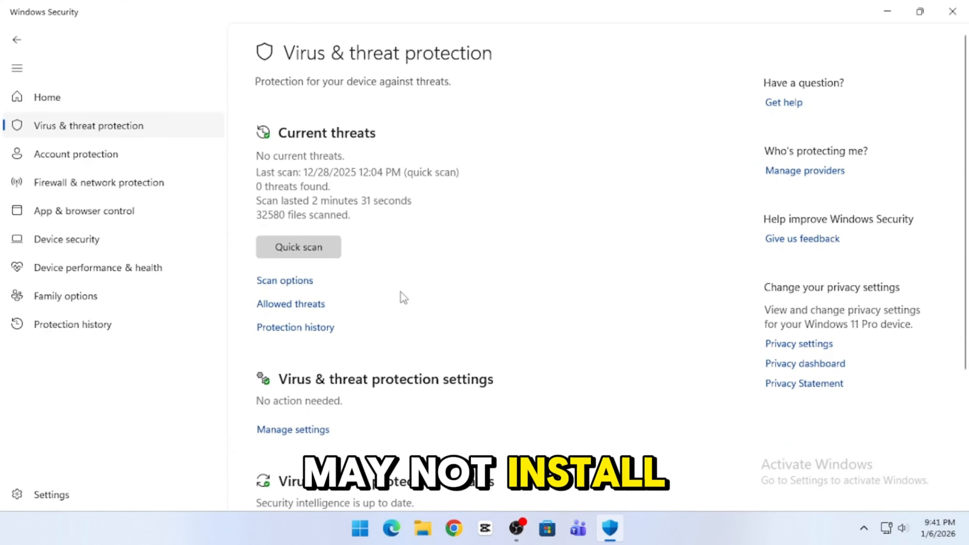
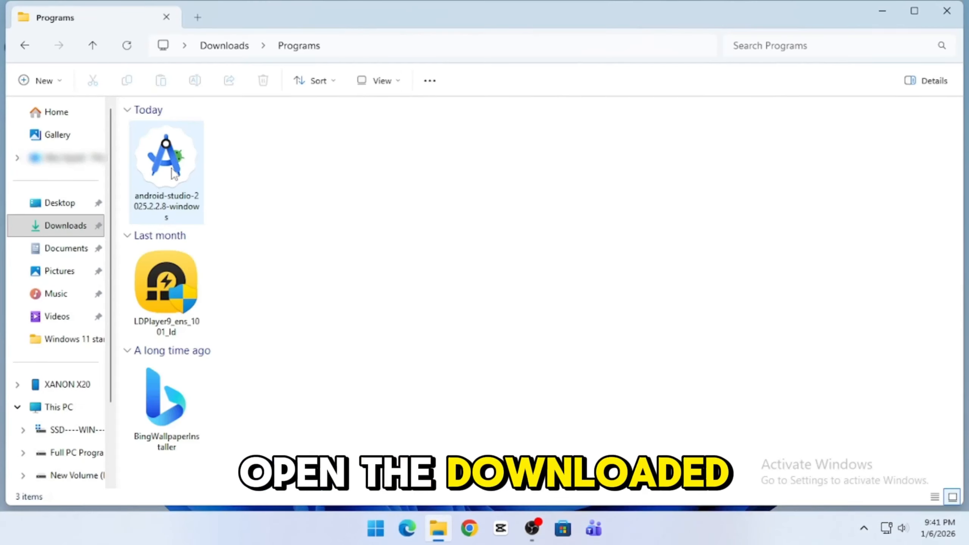
Step: Run the installer, keep both components and set the install location to G:\Android
{"action": "double_click", "coordinate": [167, 161]}
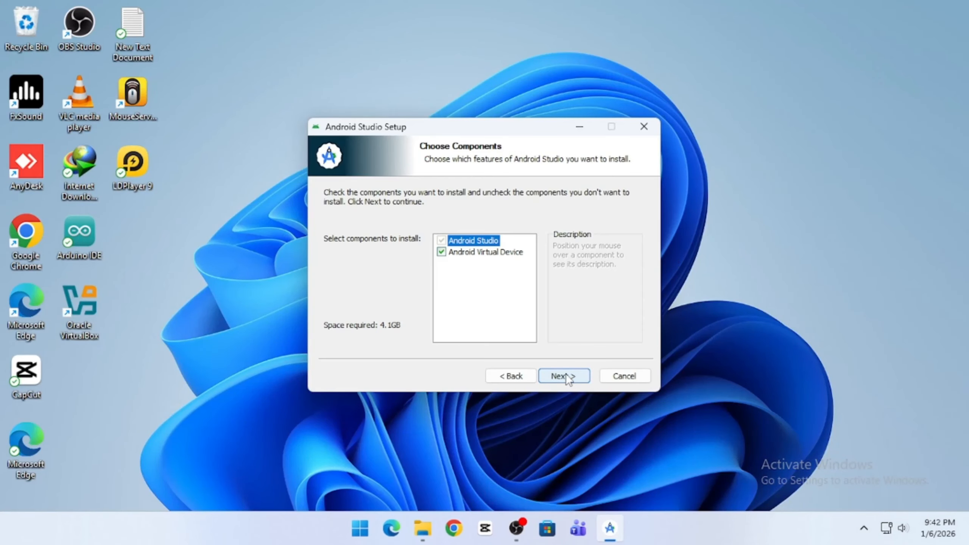
{"action": "left_click", "coordinate": [566, 376]}
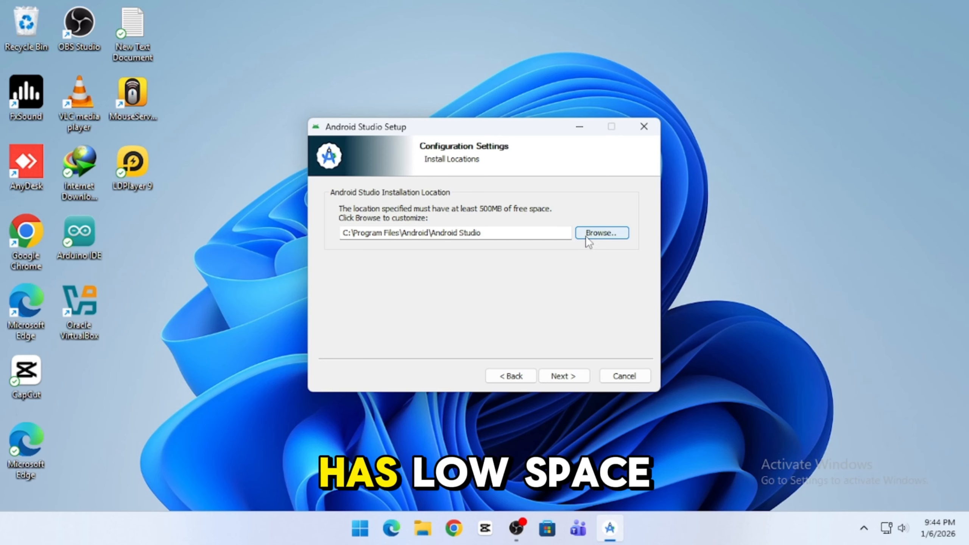
{"action": "left_click", "coordinate": [586, 235]}
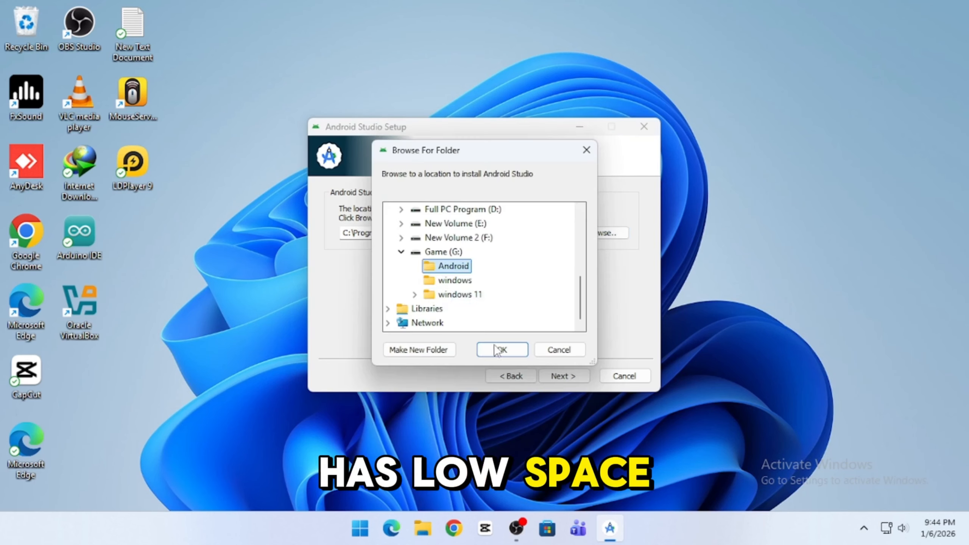
{"action": "left_click", "coordinate": [496, 349]}
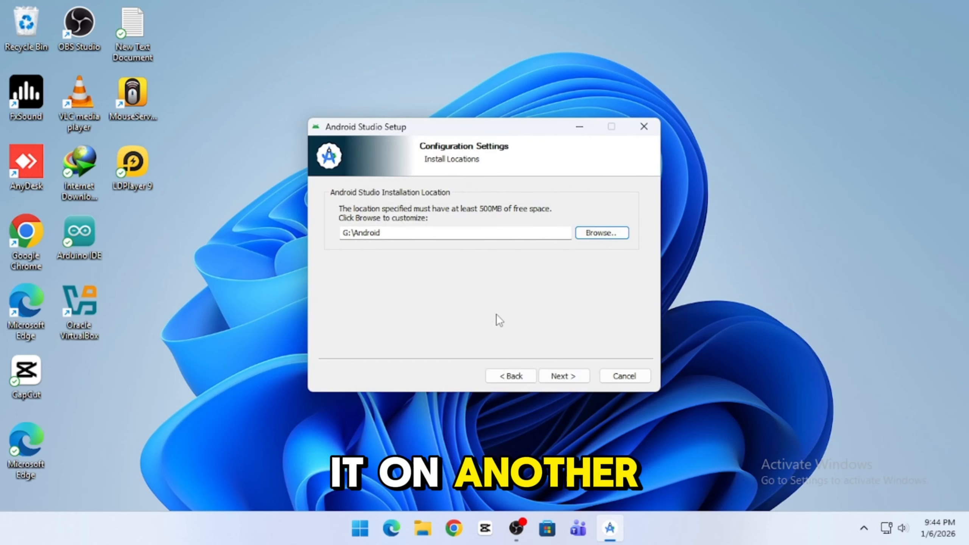
{"action": "left_click", "coordinate": [568, 378]}
Step: Install Android Studio and finish the installer
{"action": "left_click", "coordinate": [570, 380]}
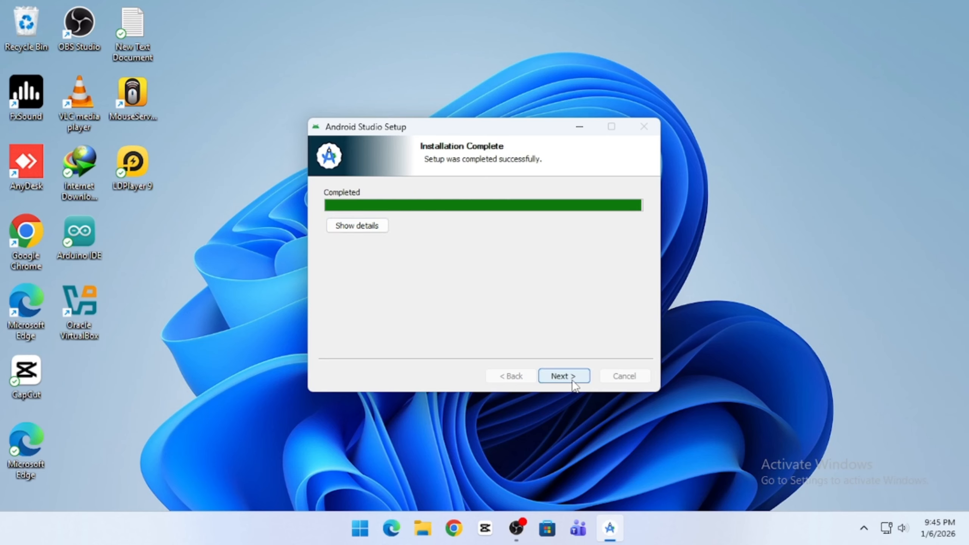
{"action": "left_click", "coordinate": [571, 377]}
{"action": "left_click", "coordinate": [571, 378]}
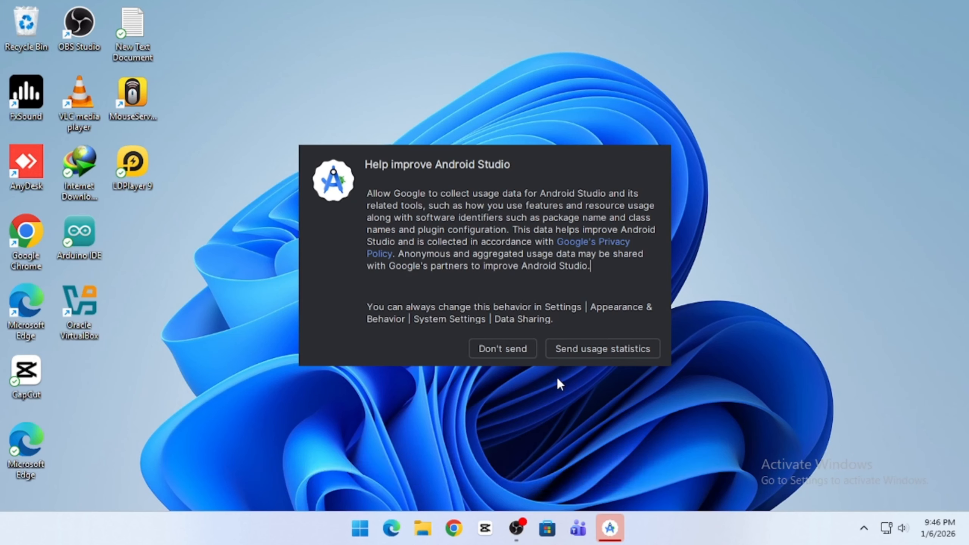
Step: Decline usage statistics, choose Standard setup, accept the SDK licence and download the components
{"action": "left_click", "coordinate": [499, 348]}
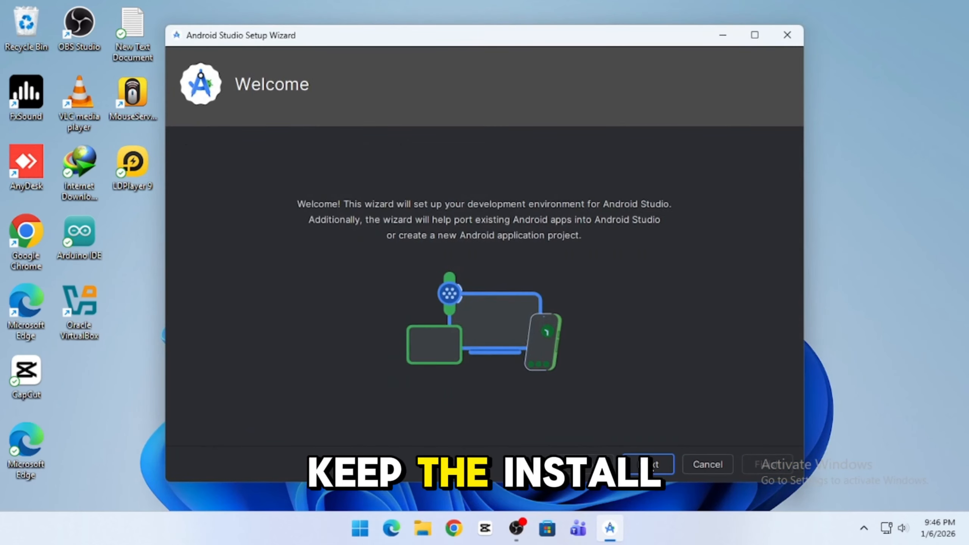
{"action": "left_click", "coordinate": [650, 469]}
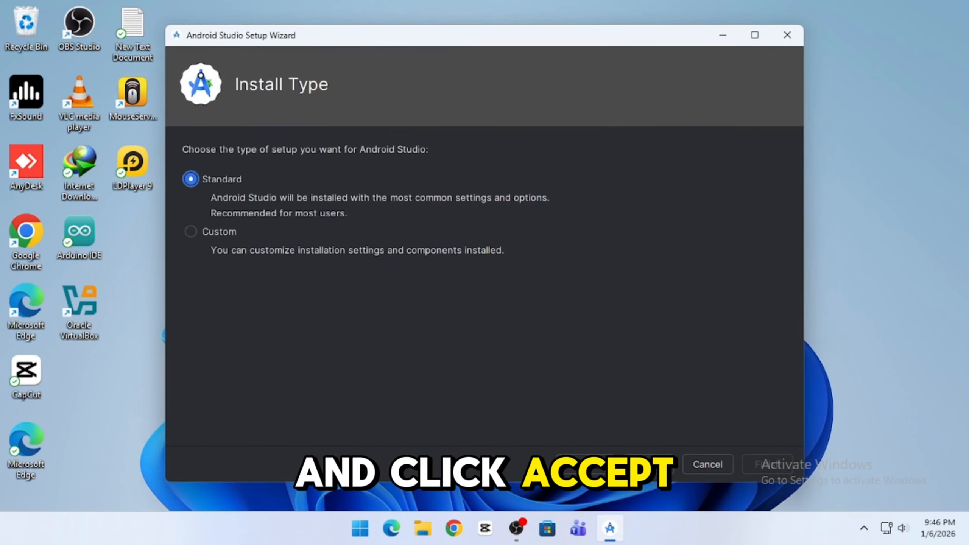
{"action": "left_click", "coordinate": [647, 462]}
{"action": "left_click", "coordinate": [492, 415]}
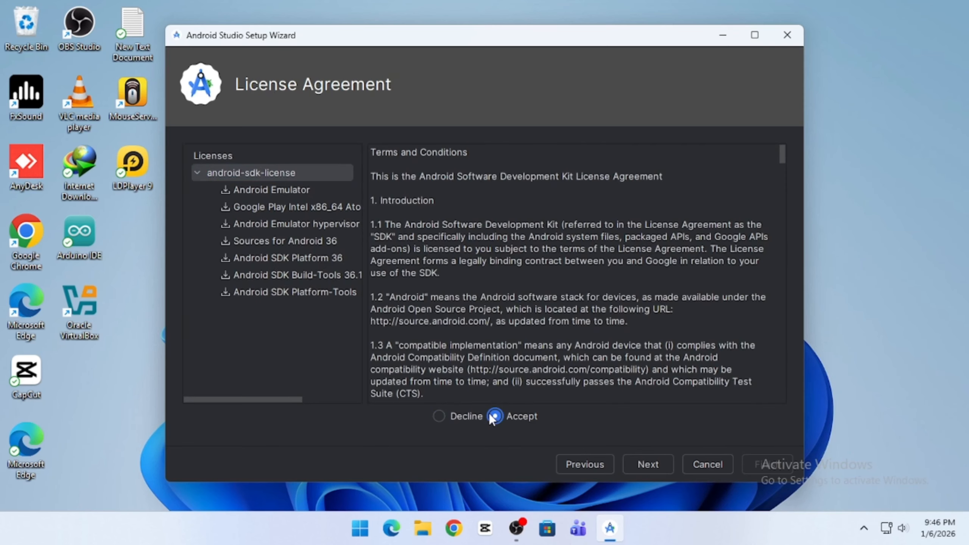
{"action": "left_click", "coordinate": [648, 464]}
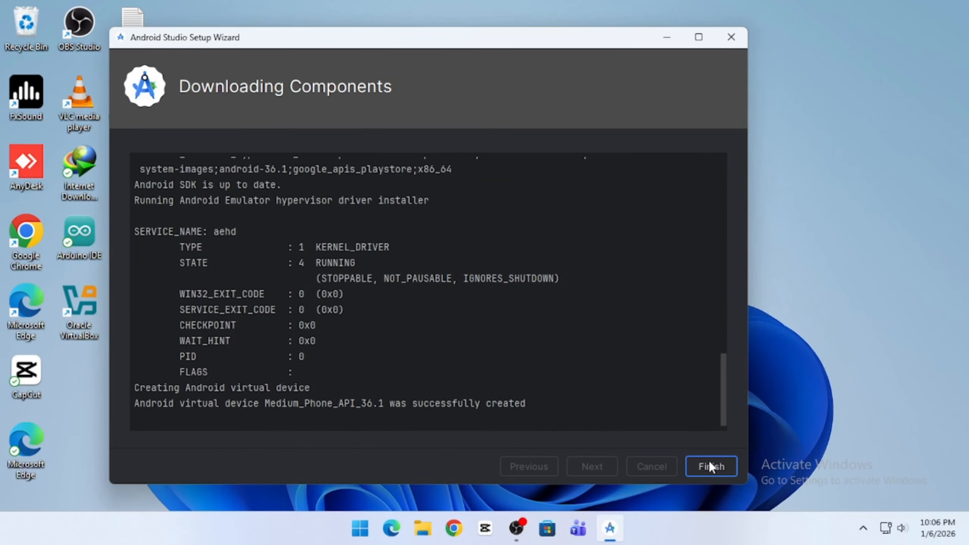
{"action": "left_click", "coordinate": [708, 460]}
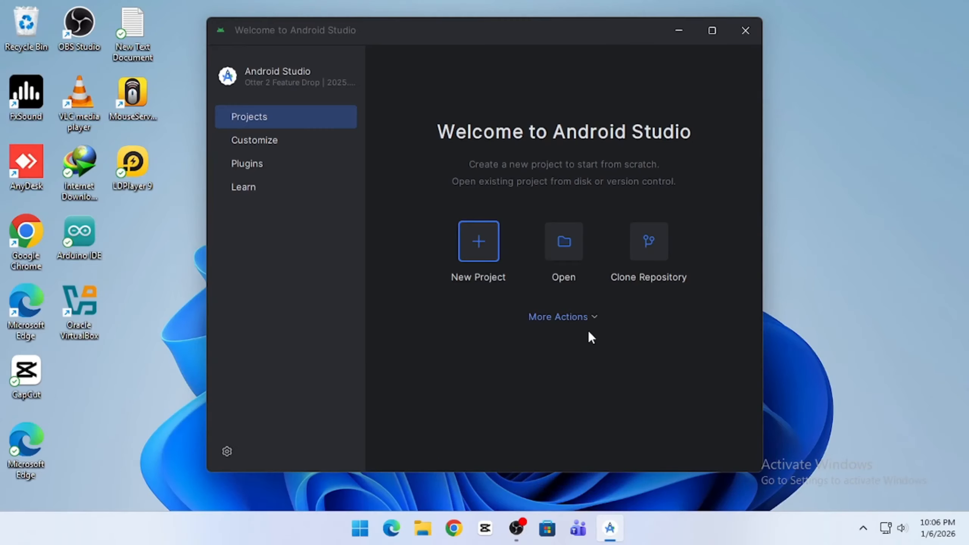
Step: Open the Virtual Device Manager, let adb through the firewall, and start adding a device
{"action": "left_click", "coordinate": [590, 319]}
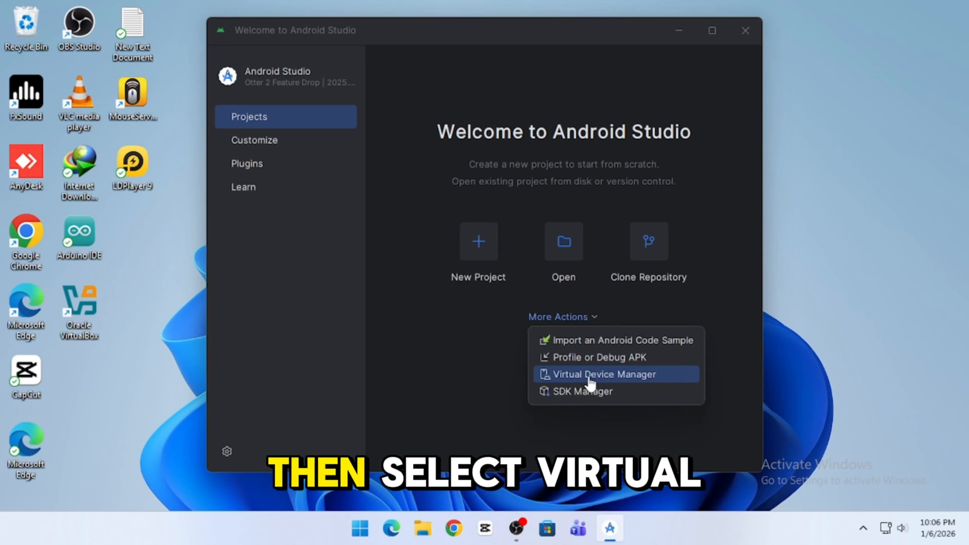
{"action": "left_click", "coordinate": [641, 375]}
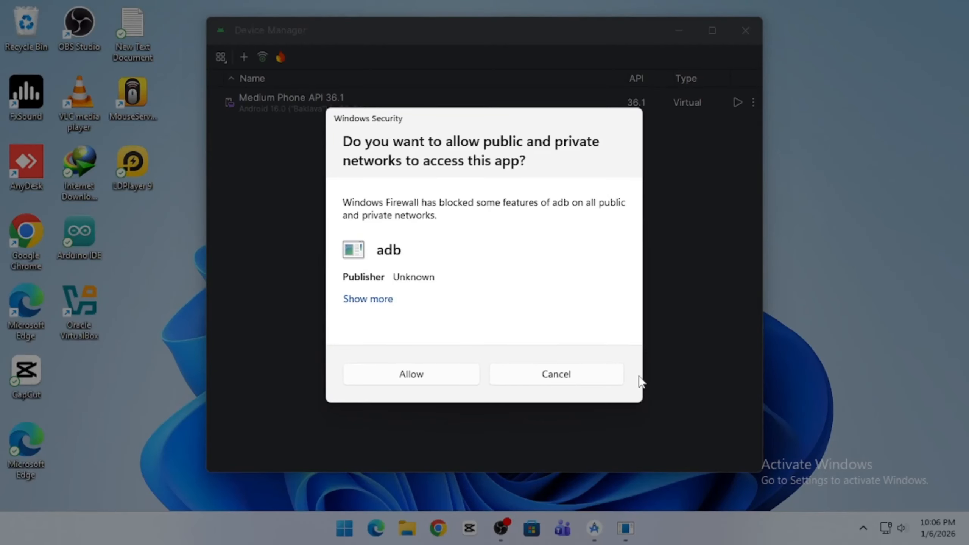
{"action": "left_click", "coordinate": [426, 373]}
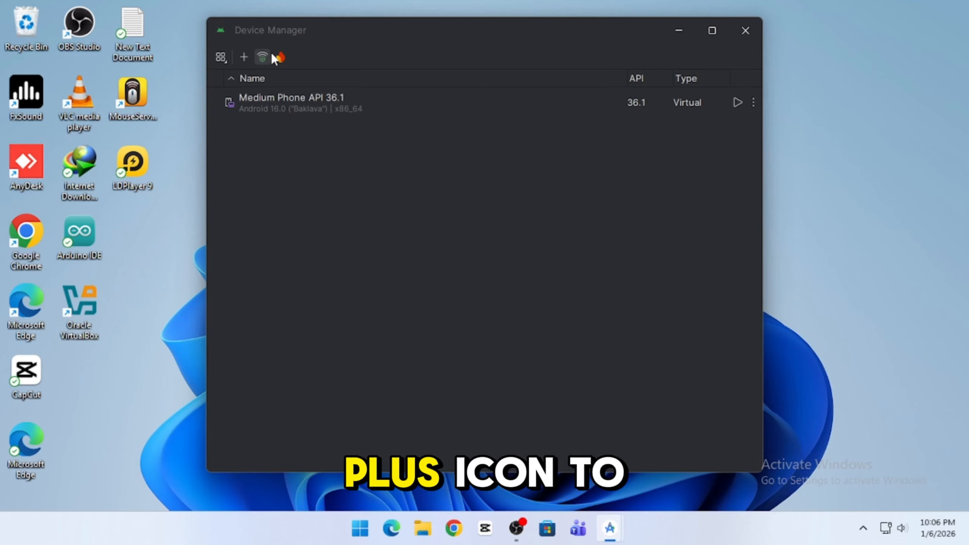
{"action": "left_click", "coordinate": [243, 58]}
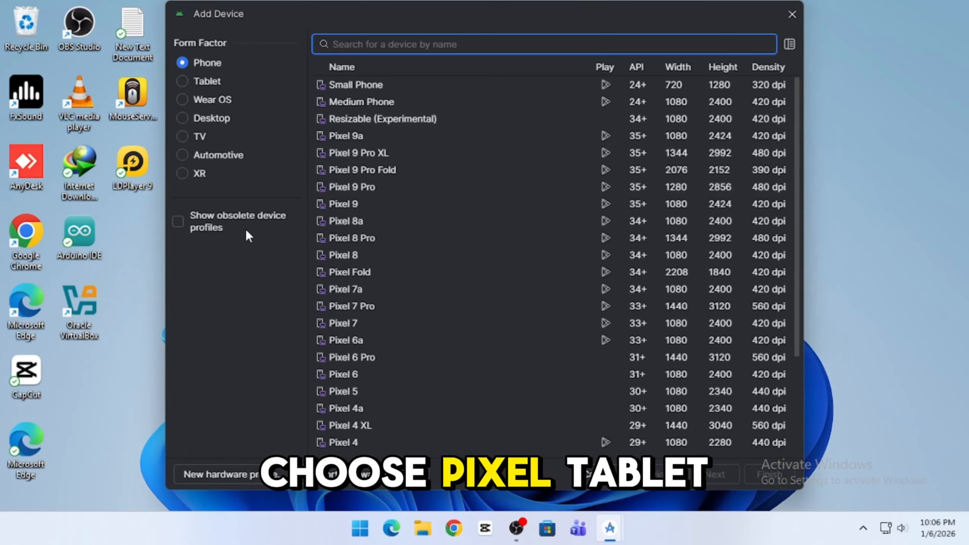
Step: Choose the Pixel Tablet hardware profile for the new virtual device
{"action": "left_click", "coordinate": [208, 81]}
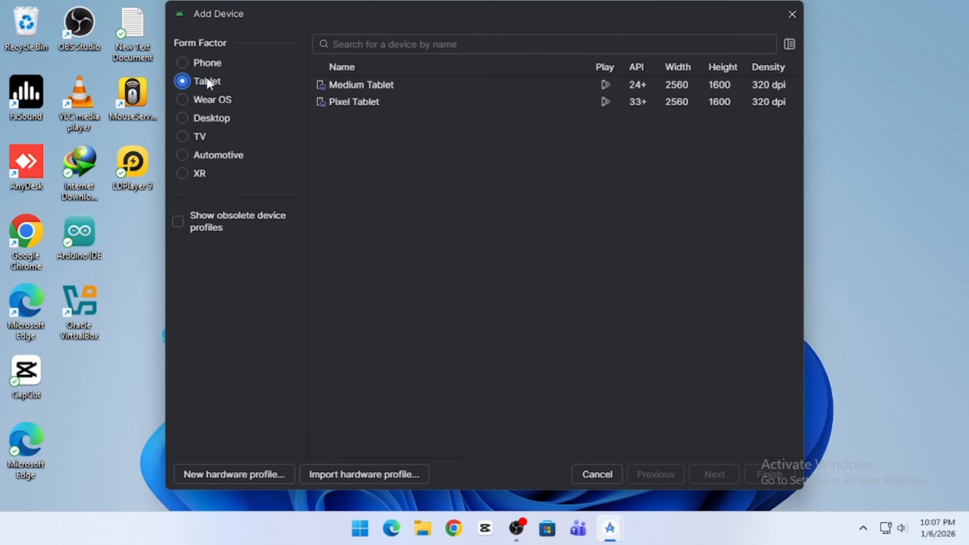
{"action": "left_click", "coordinate": [350, 101]}
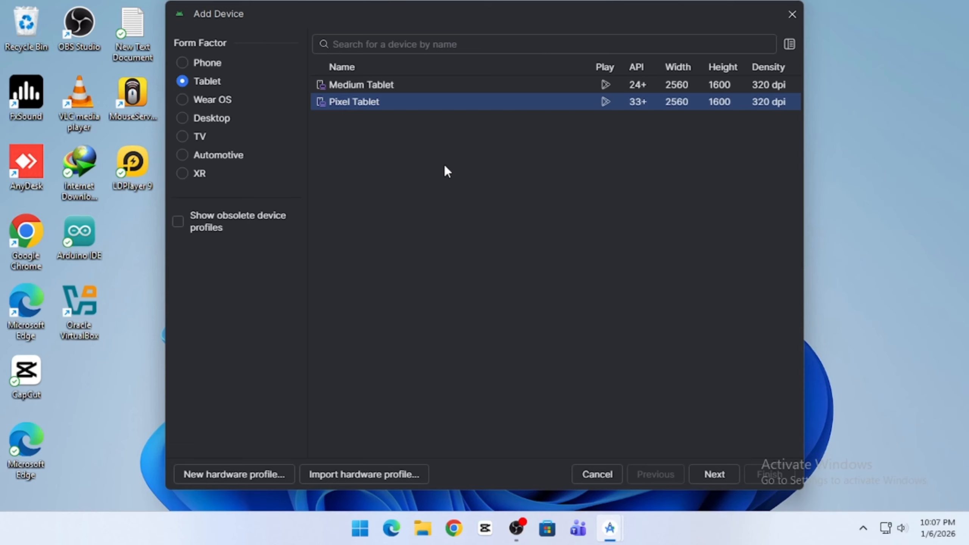
{"action": "left_click", "coordinate": [714, 473]}
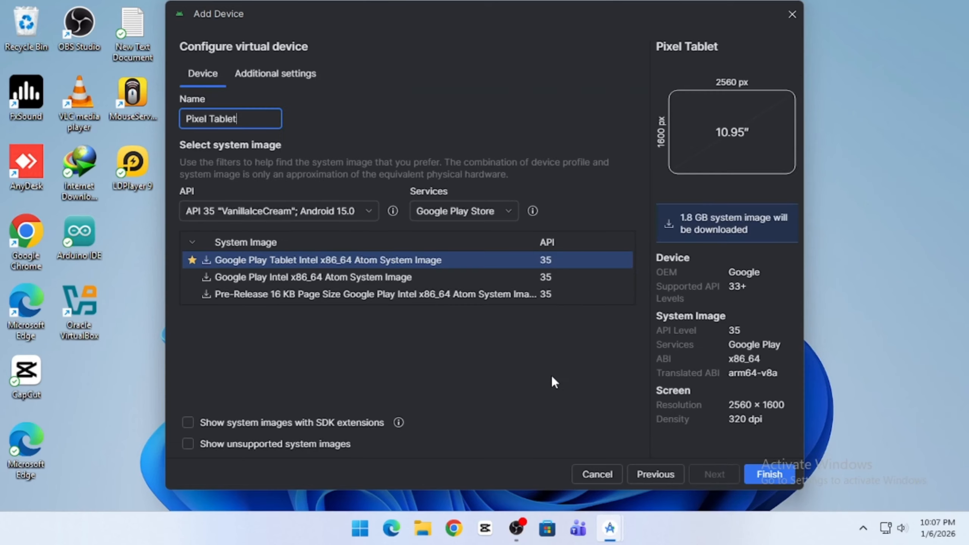
Step: Set the tablet's internal storage to 10 GB in the additional settings
{"action": "left_click", "coordinate": [251, 80]}
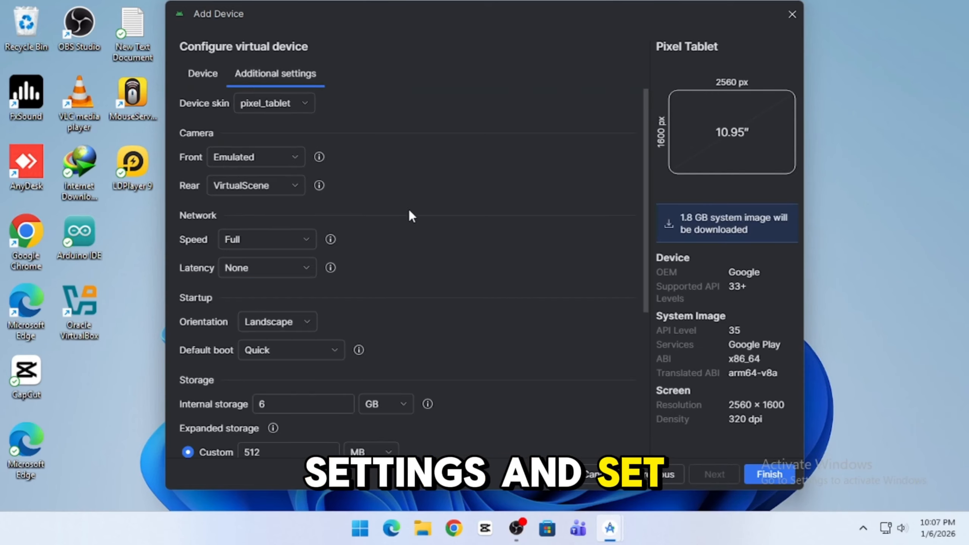
{"action": "scroll", "coordinate": [423, 316], "scroll_direction": "down", "scroll_amount": 3}
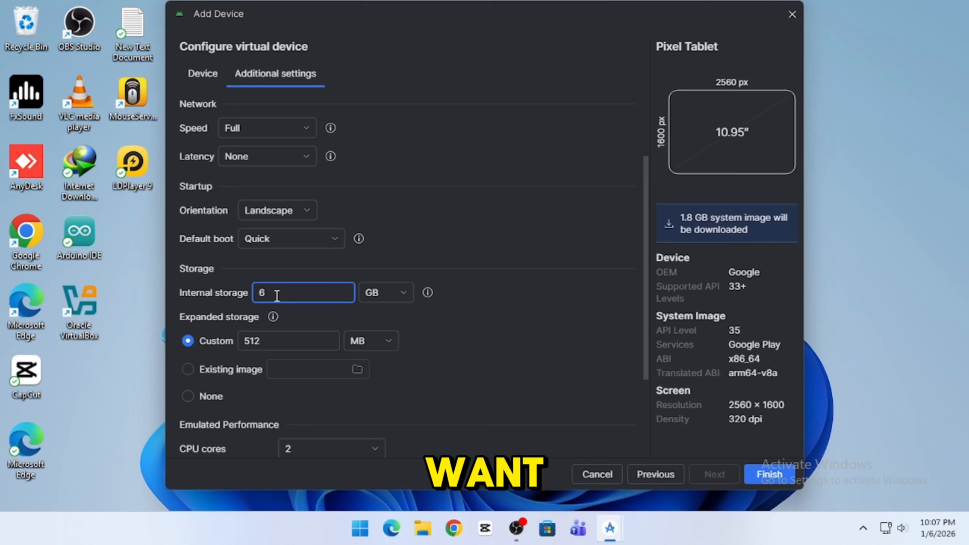
{"action": "key", "text": "BackSpace"}
{"action": "type", "text": "10"}
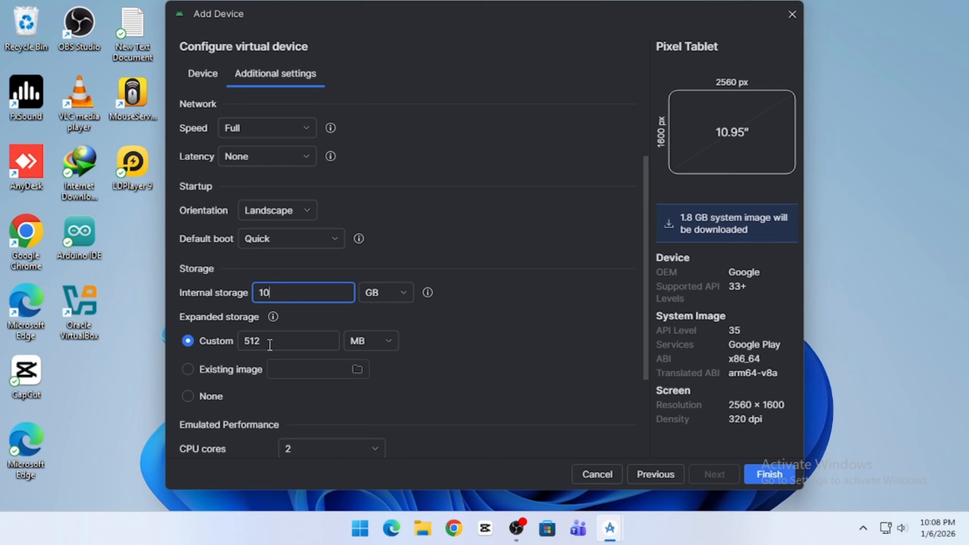
{"action": "left_click", "coordinate": [501, 368]}
{"action": "scroll", "coordinate": [501, 368], "scroll_direction": "down", "scroll_amount": 3}
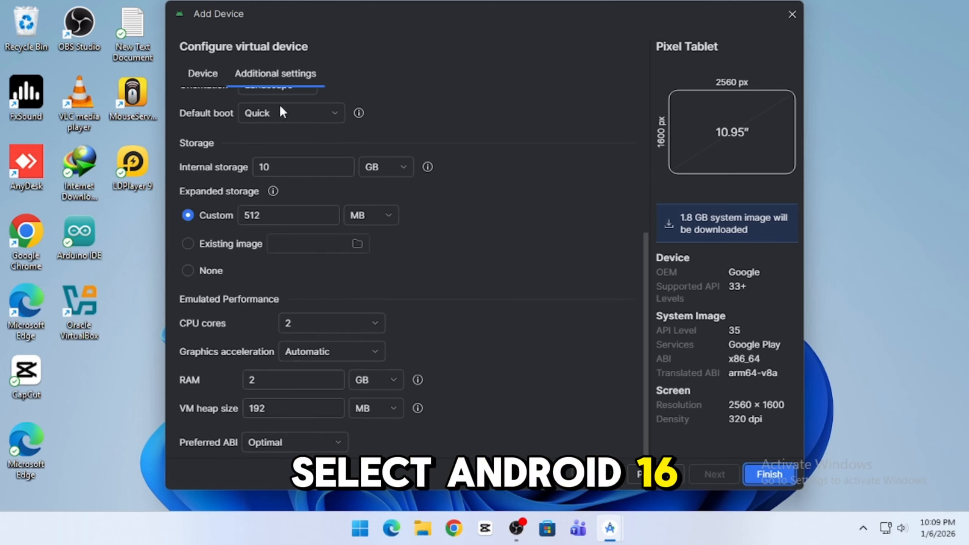
Step: Use API 36.1 "Baklava" Android 16.0 with the Google Play Intel x86_64 image and create the device
{"action": "left_click", "coordinate": [210, 71]}
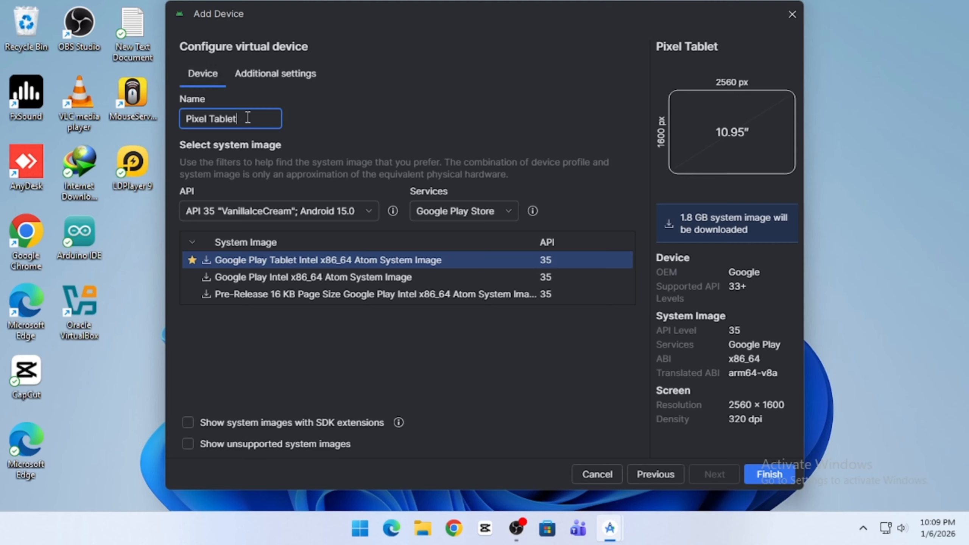
{"action": "left_click", "coordinate": [371, 213]}
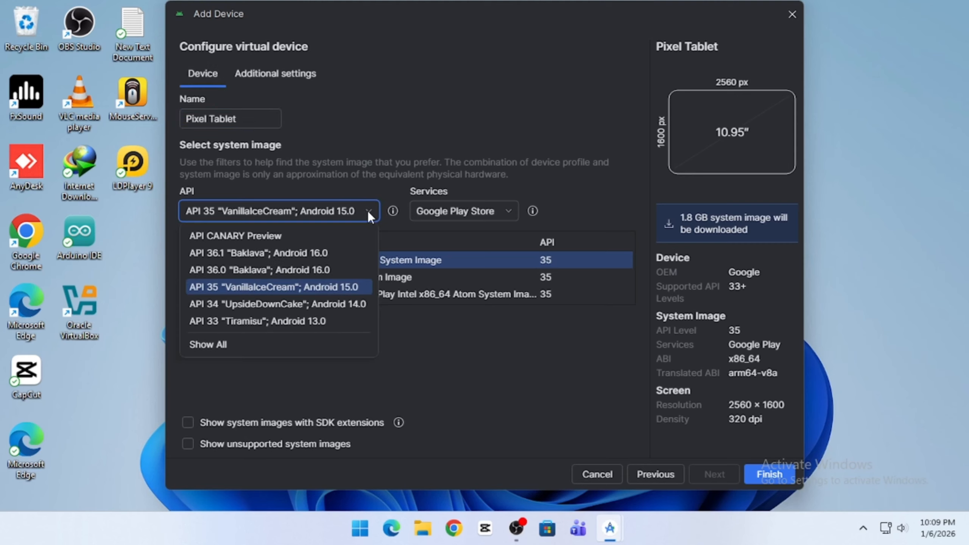
{"action": "left_click", "coordinate": [320, 253]}
{"action": "left_click", "coordinate": [349, 261]}
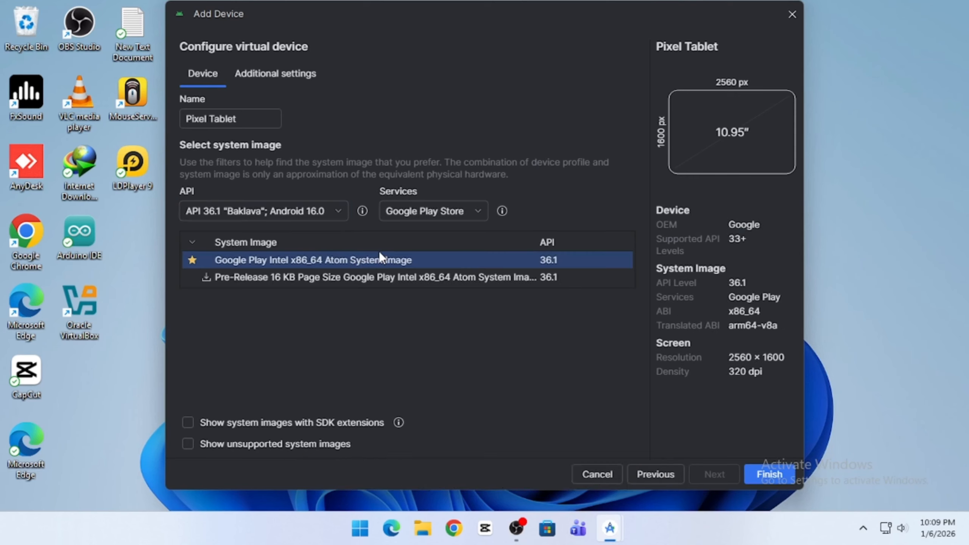
{"action": "left_click", "coordinate": [780, 471]}
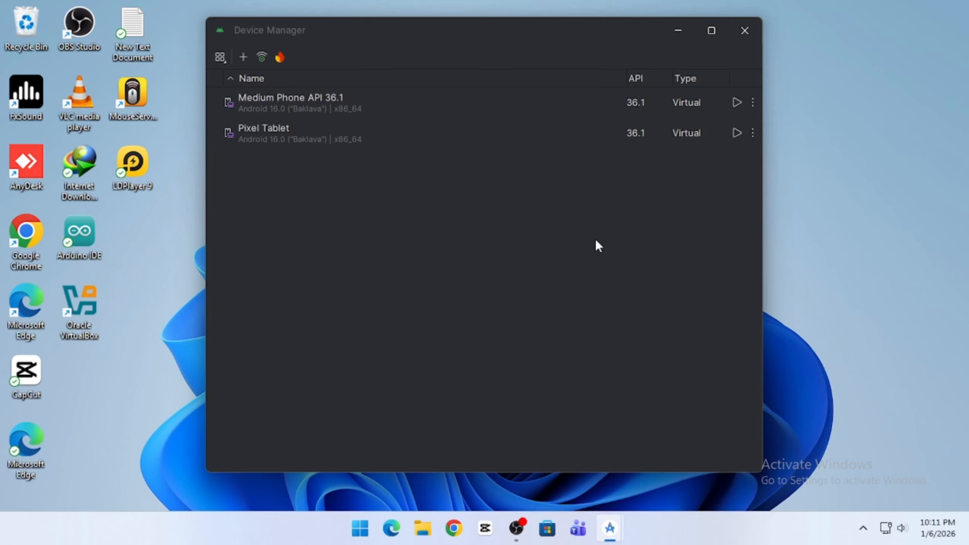
Step: Launch the Pixel Tablet emulator, open the Android 16 easter egg, then the Play Store
{"action": "left_click", "coordinate": [736, 133]}
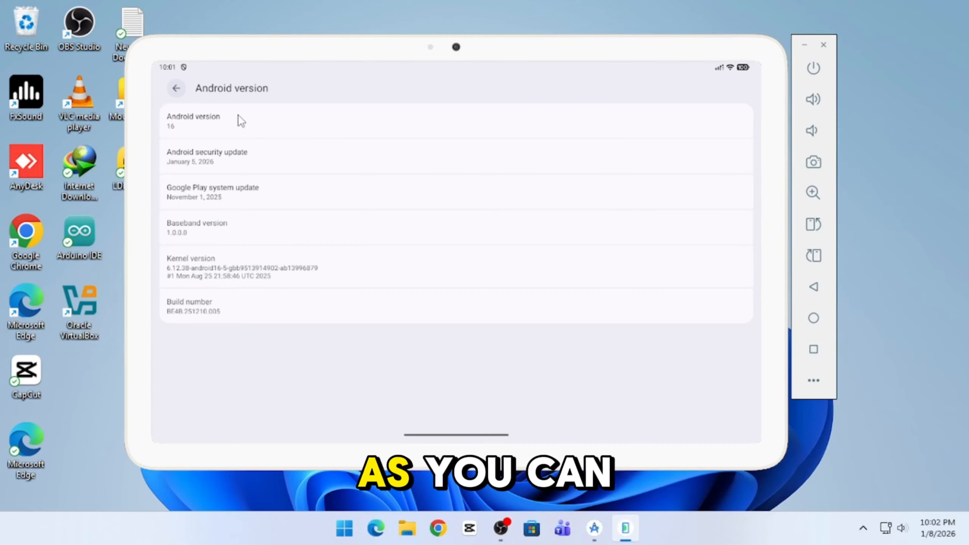
{"action": "triple_click", "coordinate": [239, 118]}
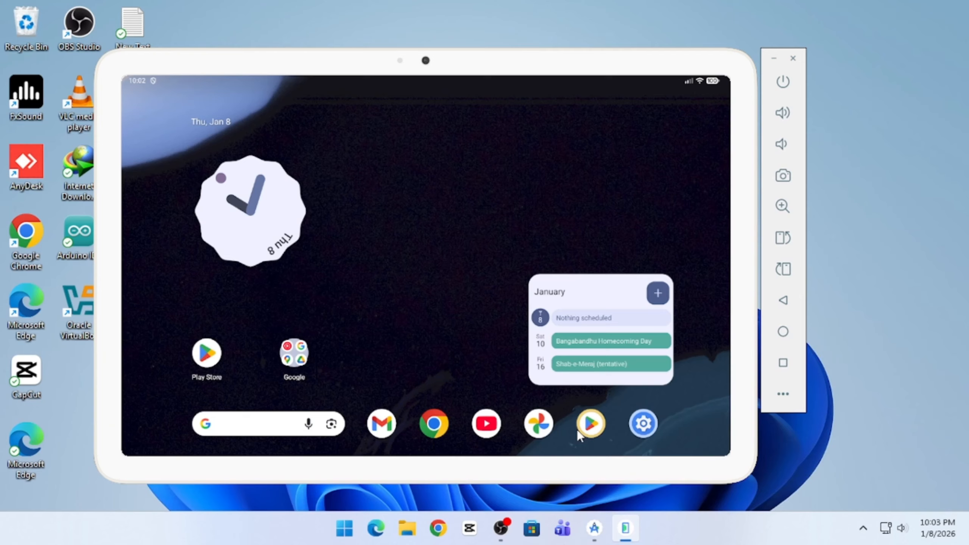
{"action": "left_click", "coordinate": [578, 431]}
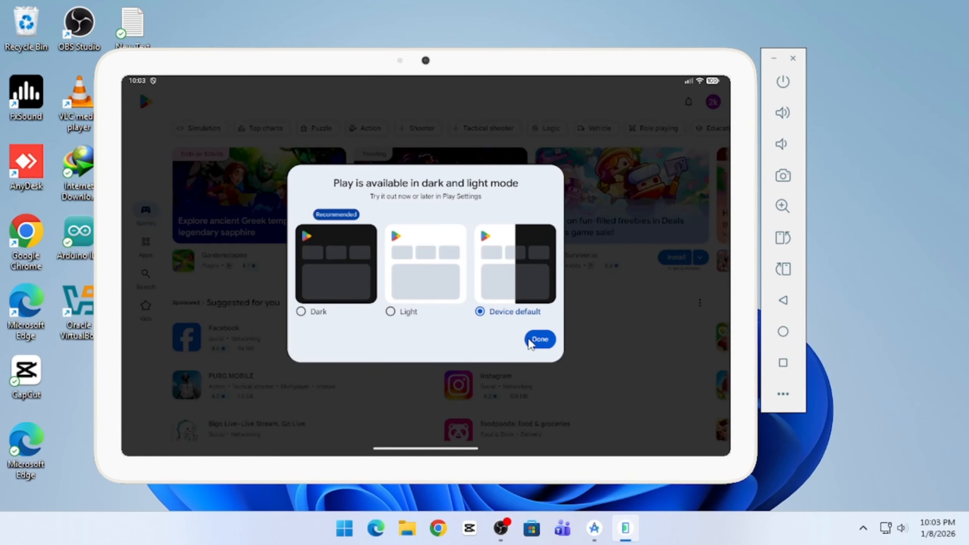
{"action": "left_click", "coordinate": [539, 339]}
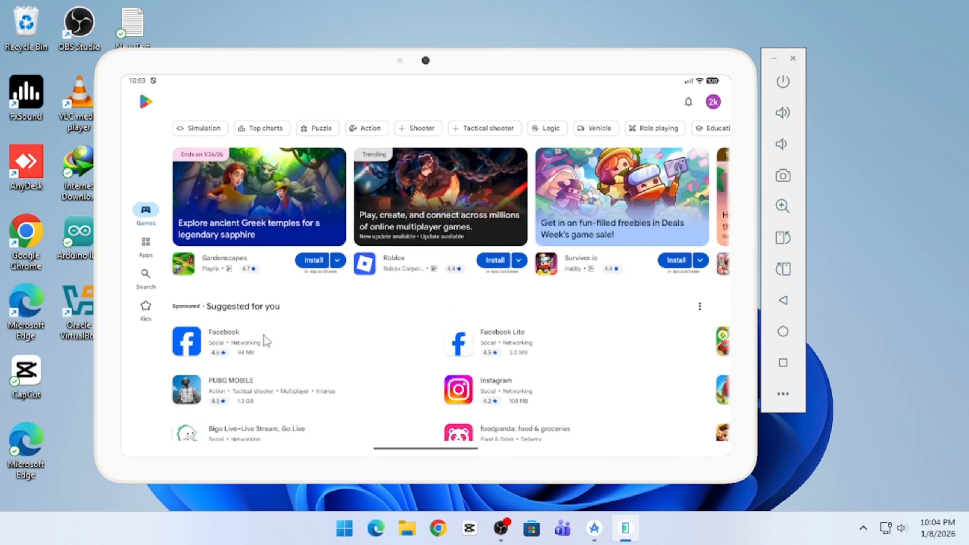
Step: Launch YouTube and play the Windows 11 taskbar video
{"action": "scroll", "coordinate": [229, 317], "scroll_direction": "down", "scroll_amount": 5}
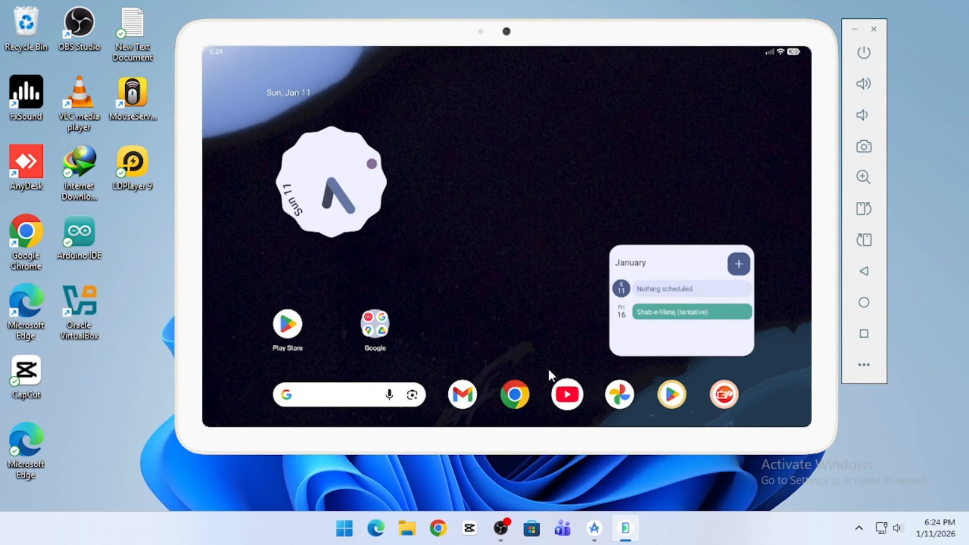
{"action": "left_click", "coordinate": [561, 385]}
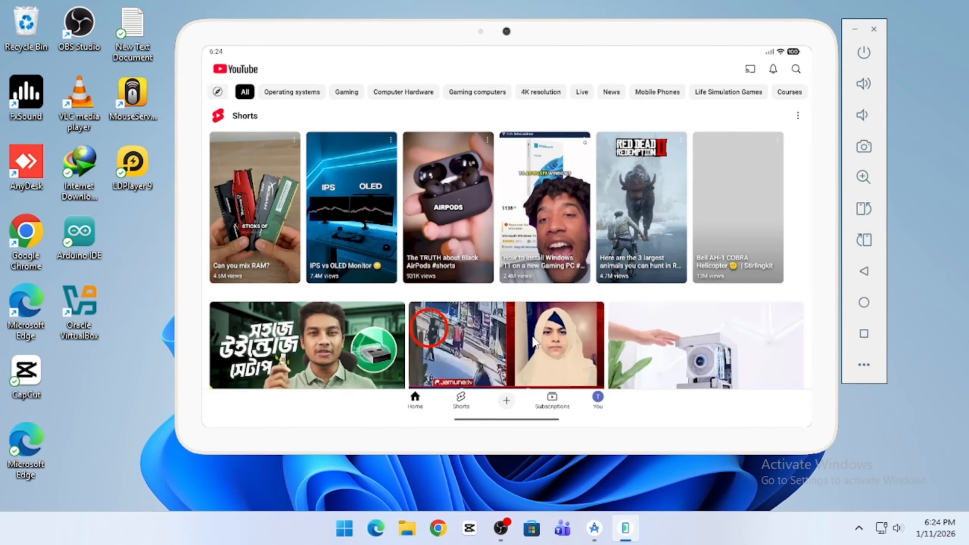
{"action": "scroll", "coordinate": [532, 326], "scroll_direction": "down", "scroll_amount": 10}
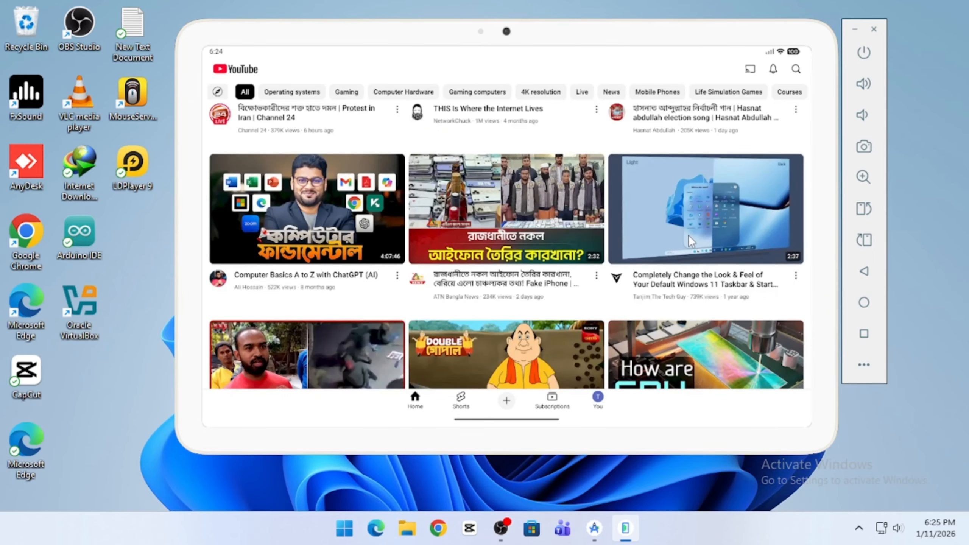
{"action": "left_click", "coordinate": [688, 235]}
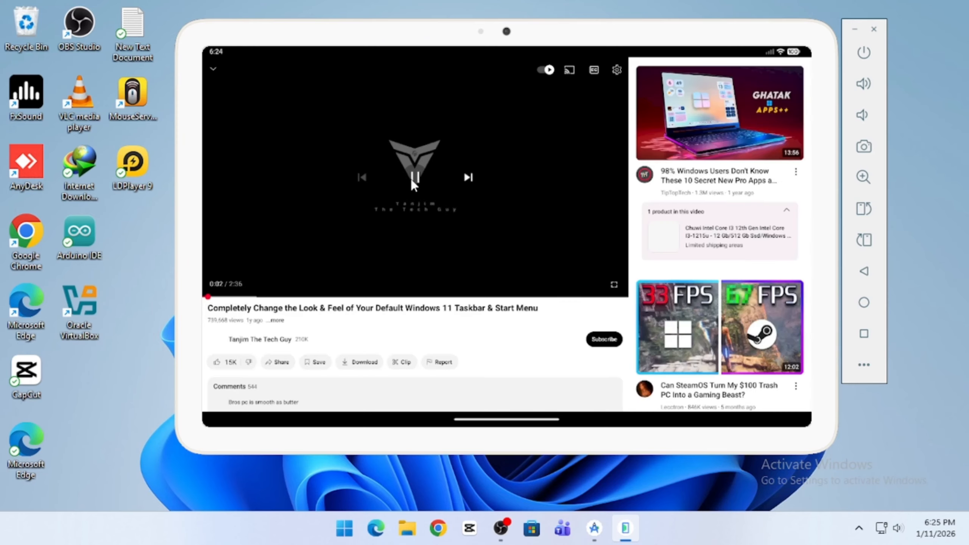
Step: Clear all recent apps on the tablet
{"action": "scroll", "coordinate": [671, 281], "scroll_direction": "down", "scroll_amount": 5}
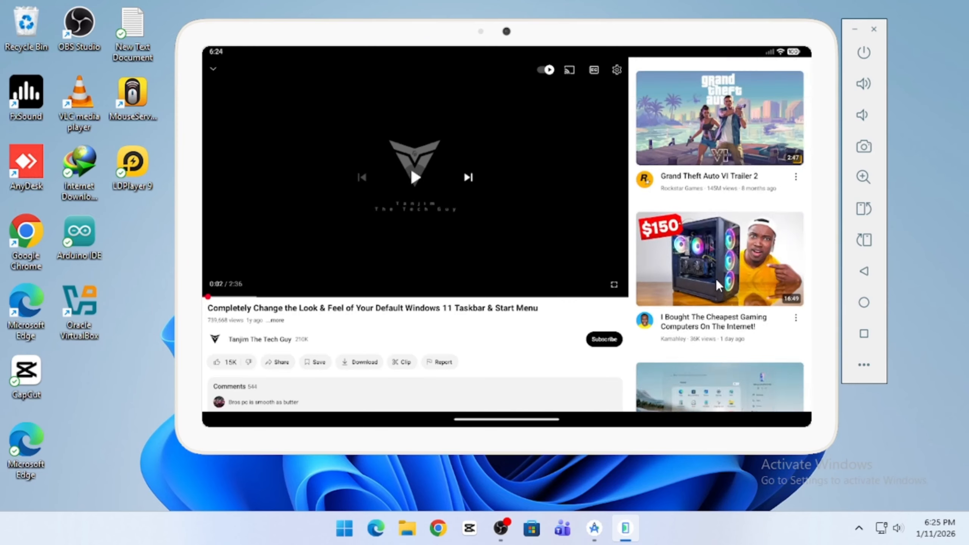
{"action": "scroll", "coordinate": [718, 296], "scroll_direction": "down", "scroll_amount": 10}
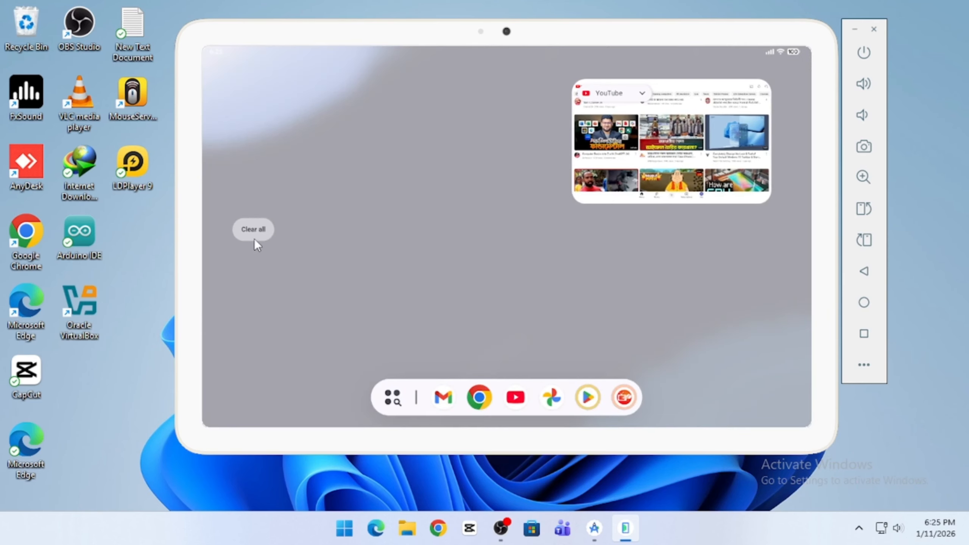
{"action": "left_click", "coordinate": [253, 231]}
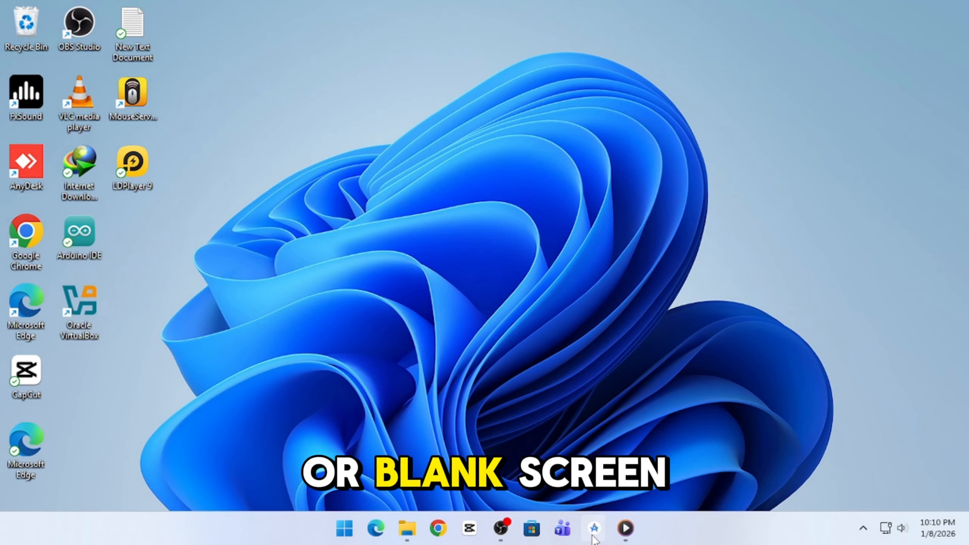
Step: Show the Pixel Tablet's options menu in Device Manager
{"action": "mouse_move", "coordinate": [594, 533]}
{"action": "left_click", "coordinate": [645, 445]}
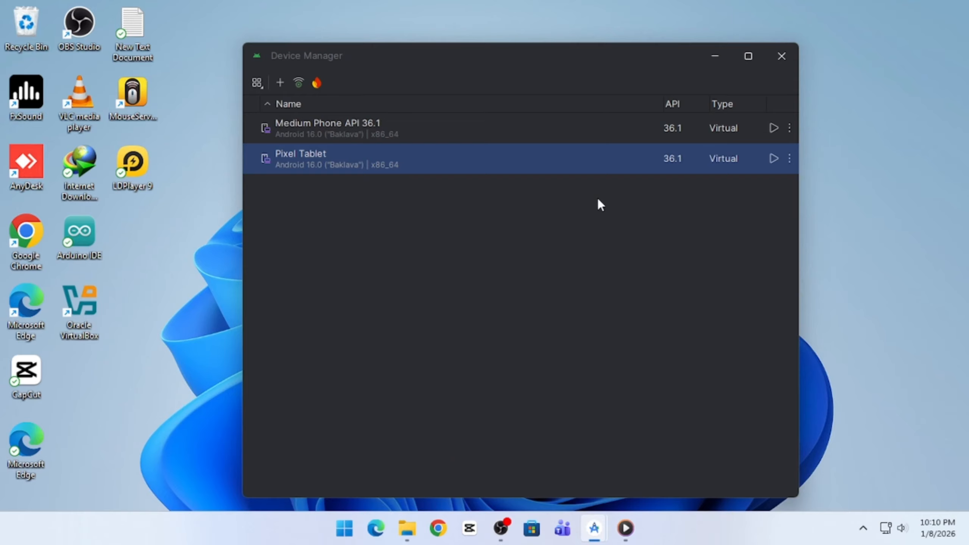
{"action": "left_click", "coordinate": [789, 158]}
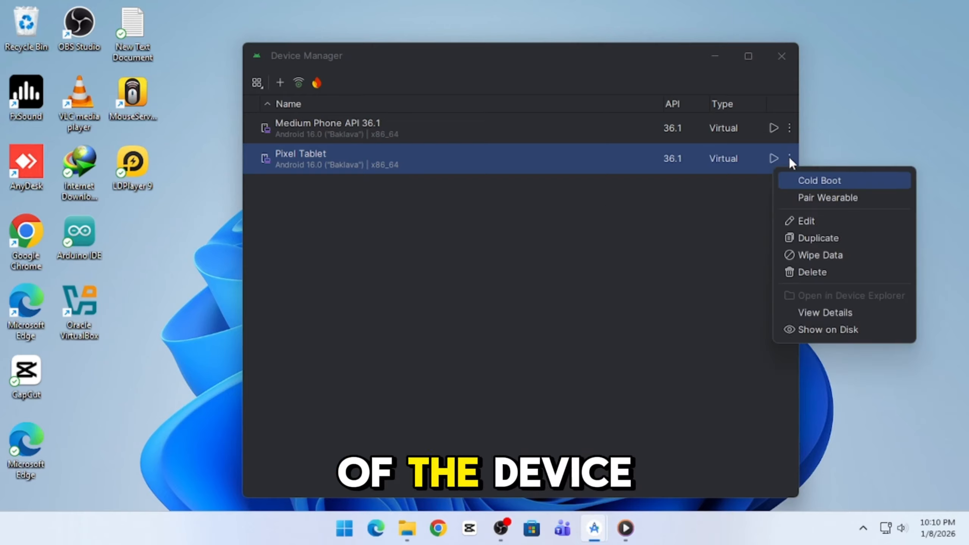
Step: Edit the Pixel Tablet and set its default boot to Cold
{"action": "left_click", "coordinate": [794, 226]}
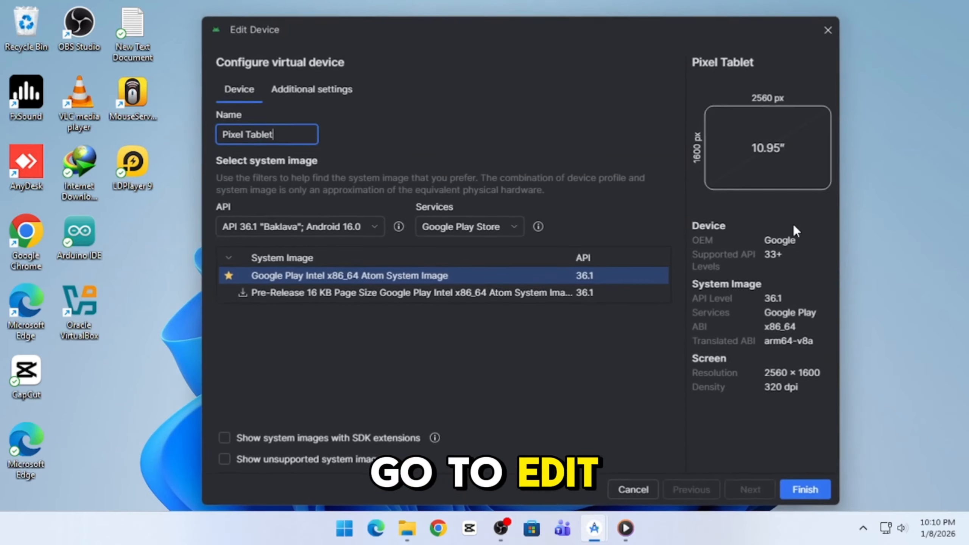
{"action": "left_click", "coordinate": [330, 96]}
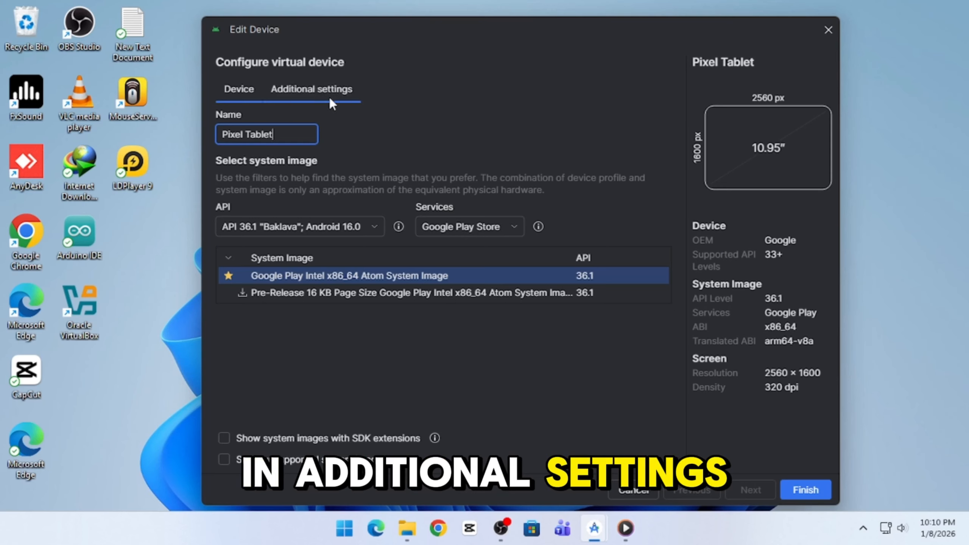
{"action": "scroll", "coordinate": [409, 274], "scroll_direction": "down", "scroll_amount": 2}
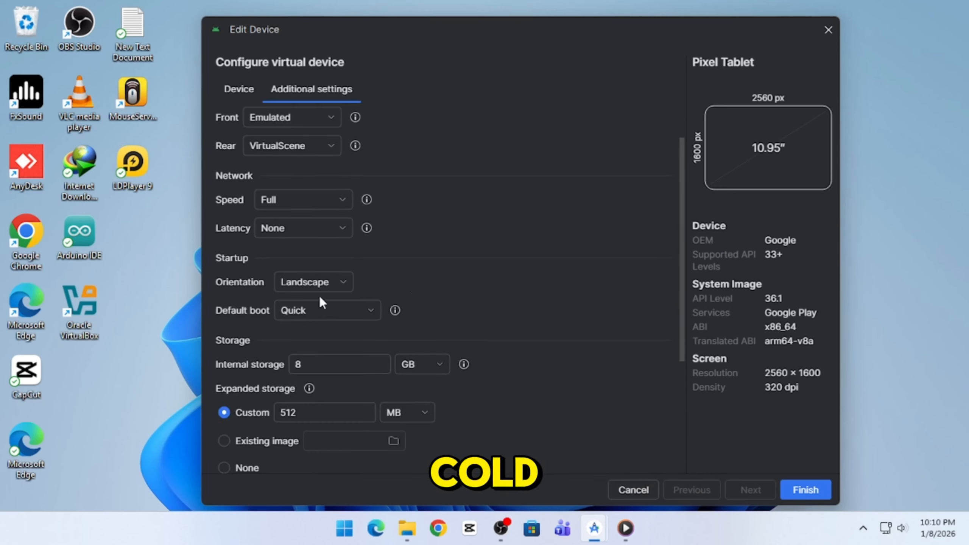
{"action": "left_click", "coordinate": [357, 316]}
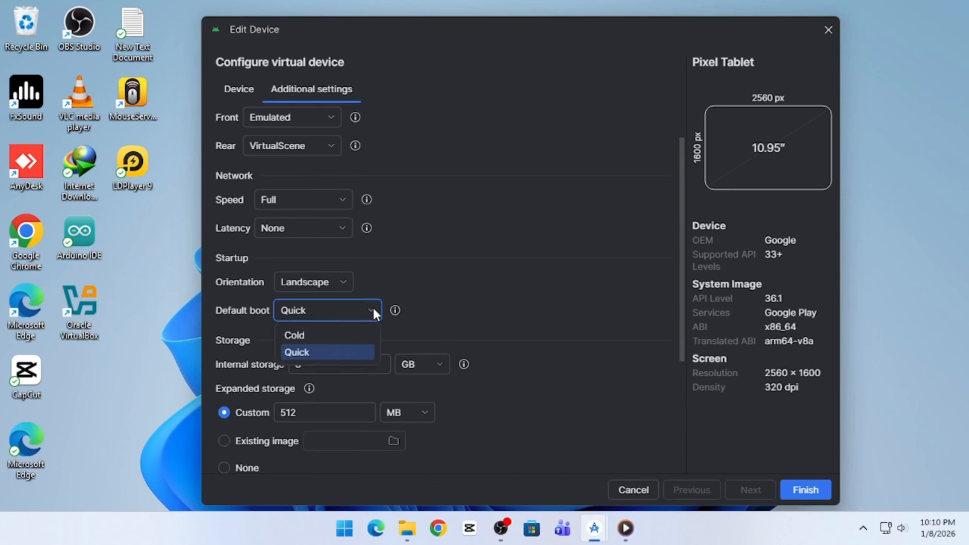
{"action": "left_click", "coordinate": [294, 336]}
Step: Set graphics acceleration to Hardware
{"action": "scroll", "coordinate": [437, 273], "scroll_direction": "down", "scroll_amount": 4}
{"action": "scroll", "coordinate": [438, 272], "scroll_direction": "down", "scroll_amount": 3}
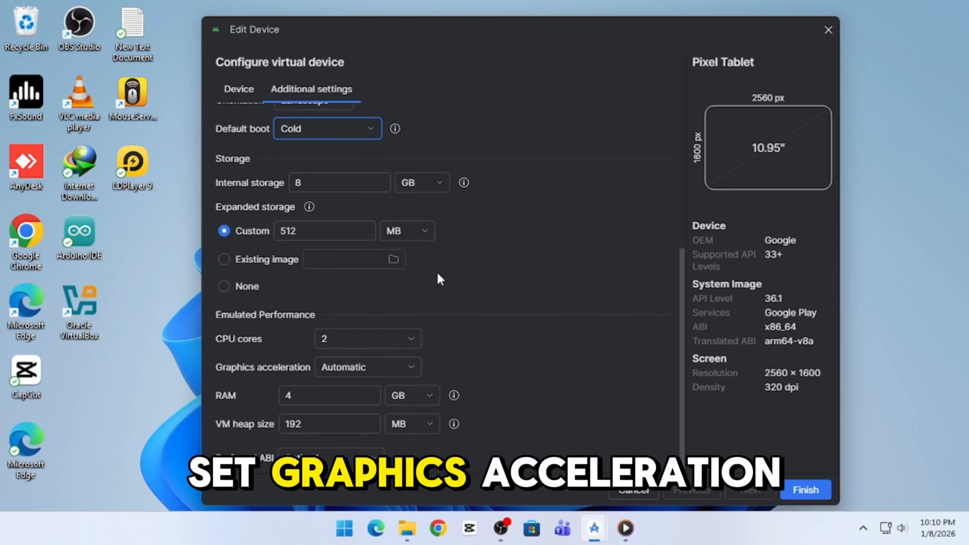
{"action": "left_click", "coordinate": [387, 365]}
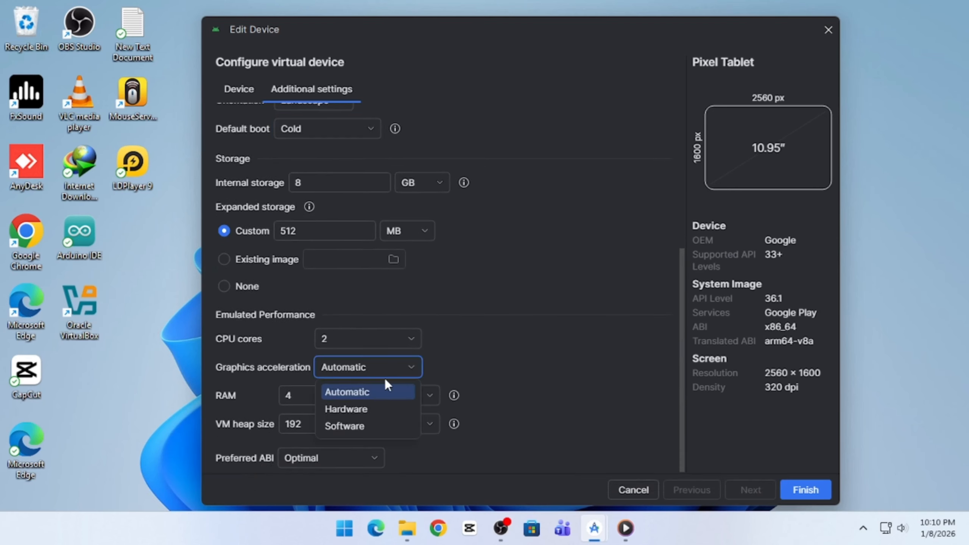
{"action": "left_click", "coordinate": [360, 410]}
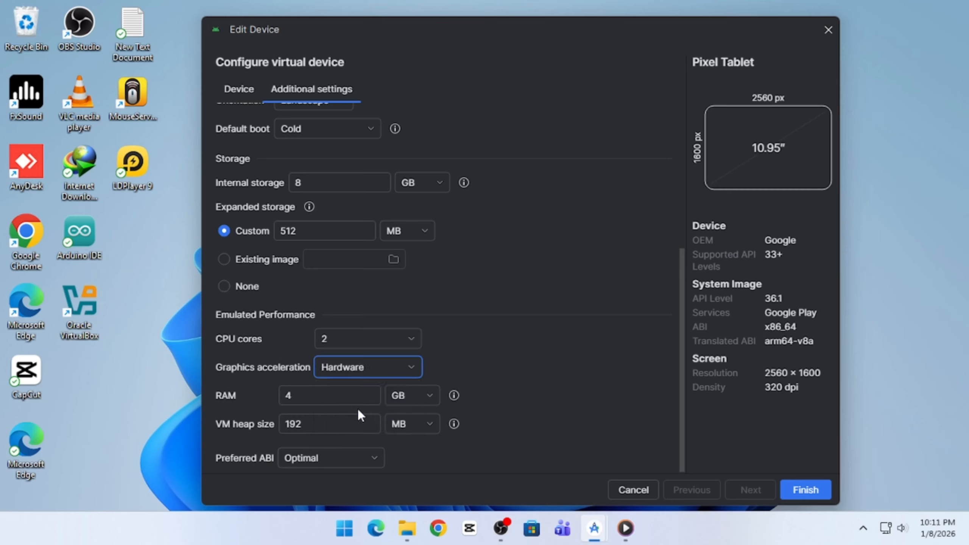
Step: Change the VM heap size from 192 to 512 and save the device
{"action": "left_click", "coordinate": [307, 427]}
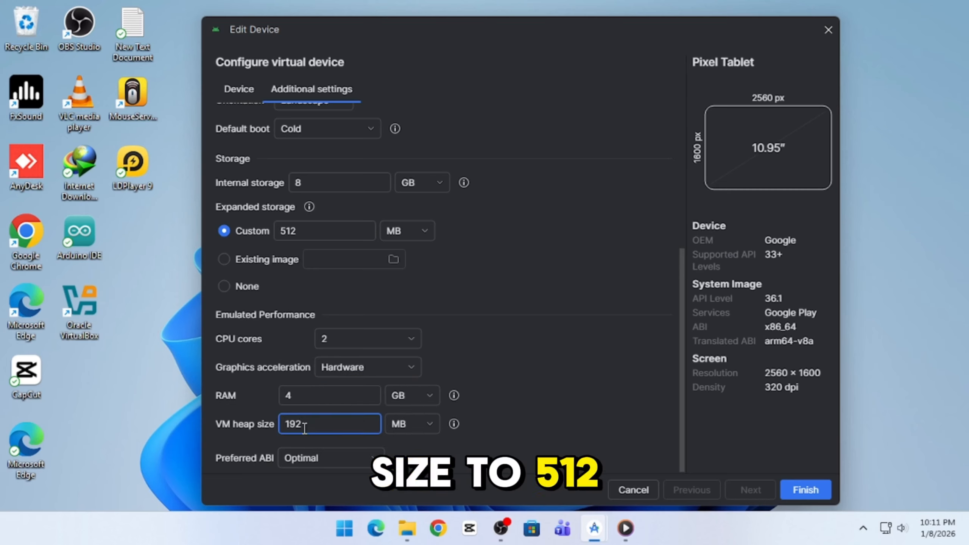
{"action": "key", "text": "BackSpace"}
{"action": "key", "text": "BackSpace"}
{"action": "key", "text": "BackSpace"}
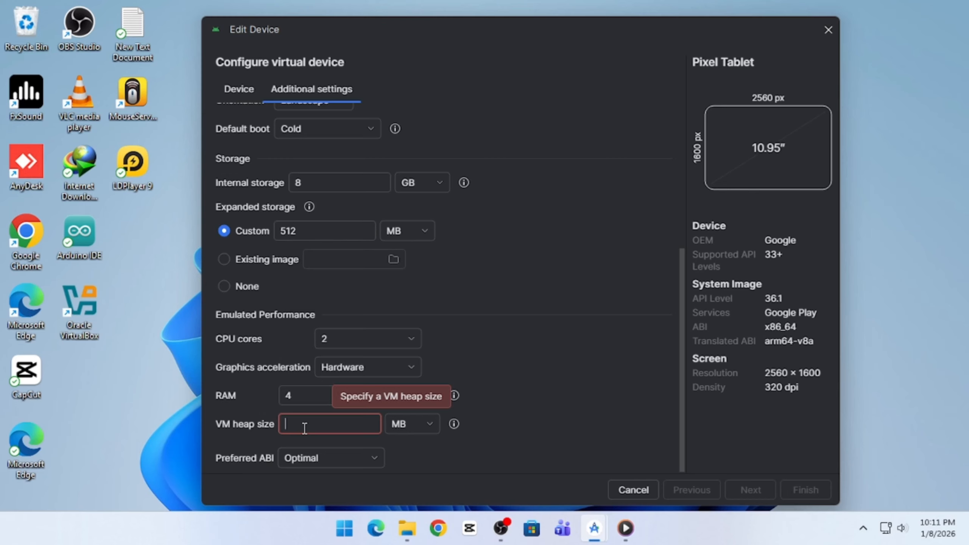
{"action": "type", "text": "512"}
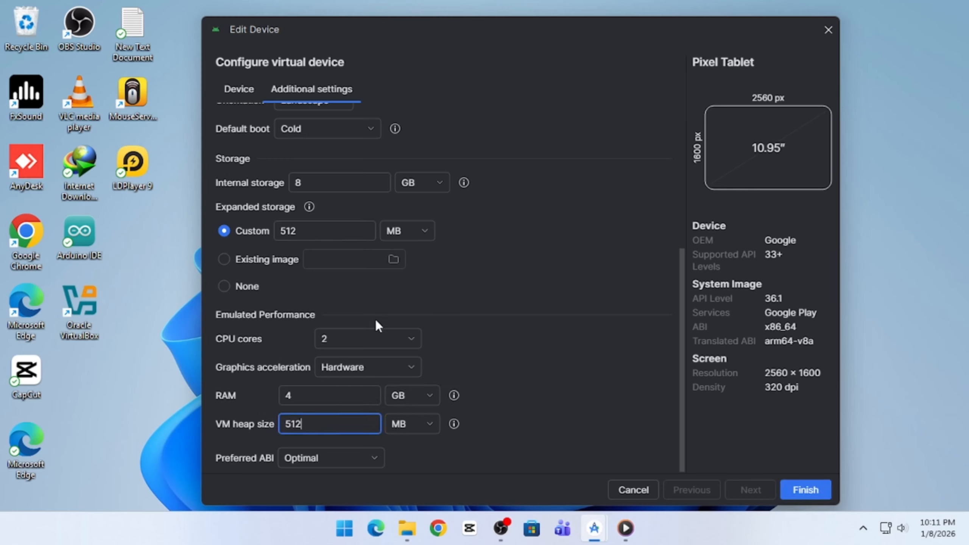
{"action": "scroll", "coordinate": [369, 319], "scroll_direction": "up", "scroll_amount": 5}
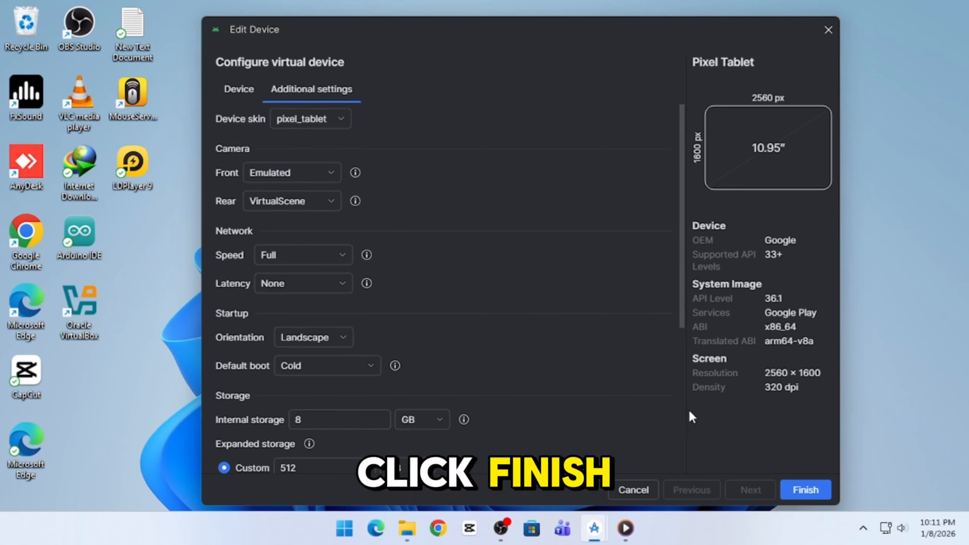
{"action": "left_click", "coordinate": [807, 491]}
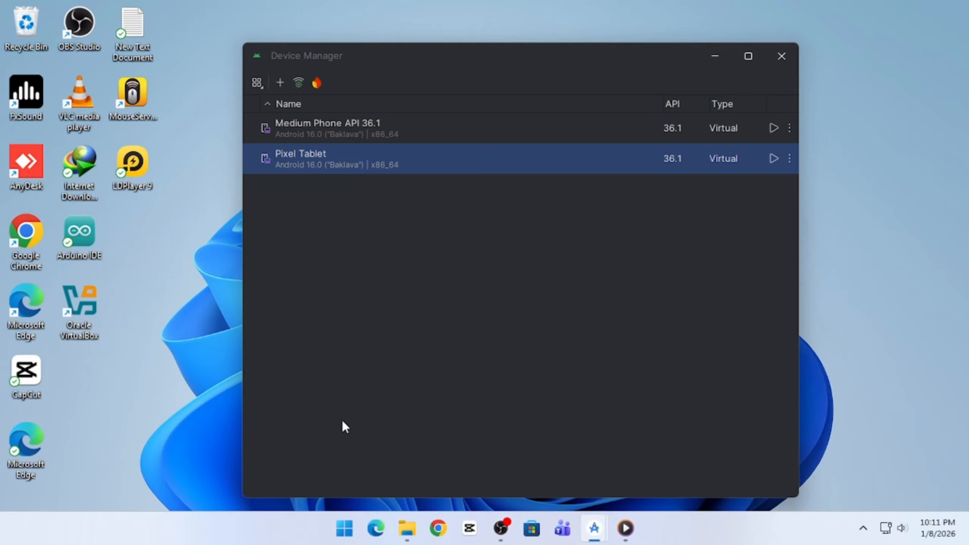
Step: Search the Start menu for 'wind' to find Turn Windows features on or off
{"action": "left_click", "coordinate": [345, 528]}
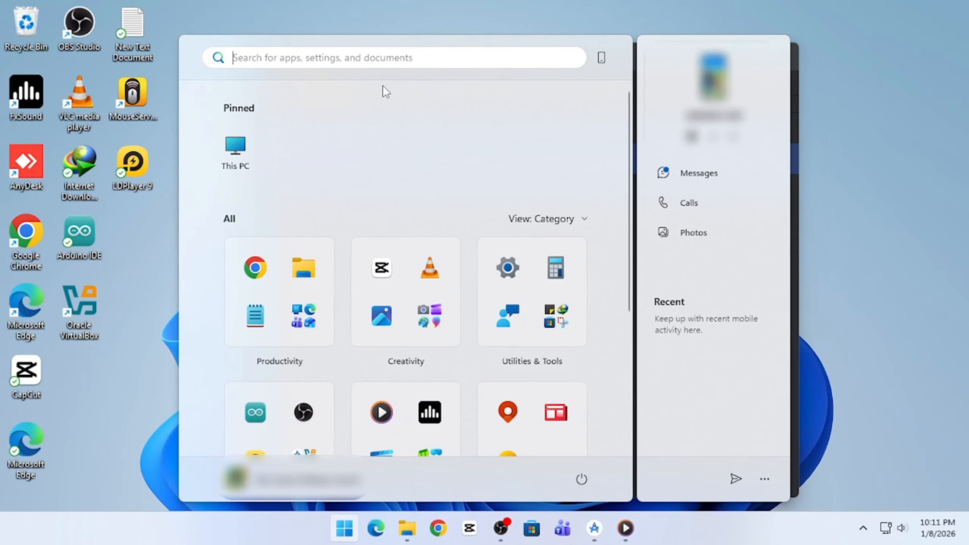
{"action": "type", "text": "win"}
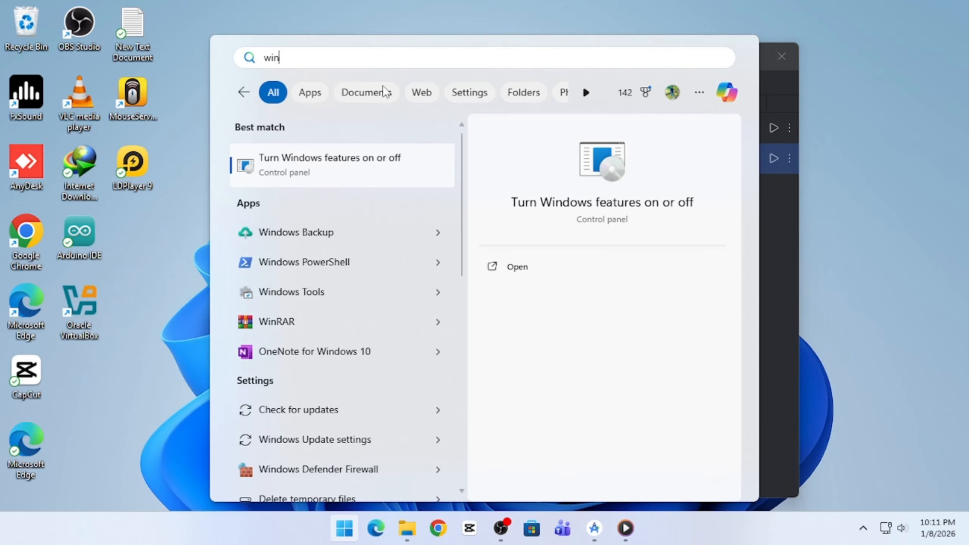
{"action": "type", "text": "d"}
Step: Turn on Virtual Machine Platform and Windows Hypervisor Platform in Windows Features and apply
{"action": "left_click", "coordinate": [372, 182]}
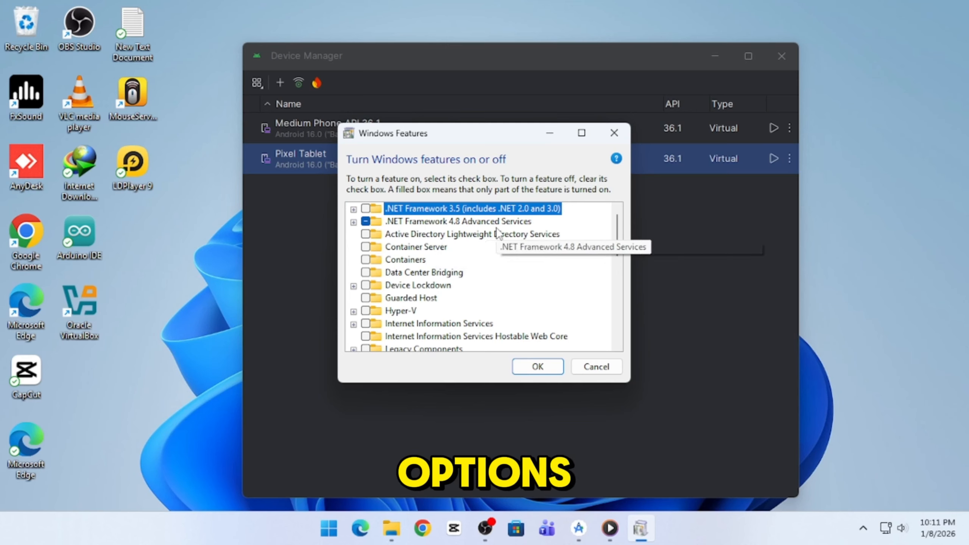
{"action": "scroll", "coordinate": [496, 231], "scroll_direction": "down", "scroll_amount": 1}
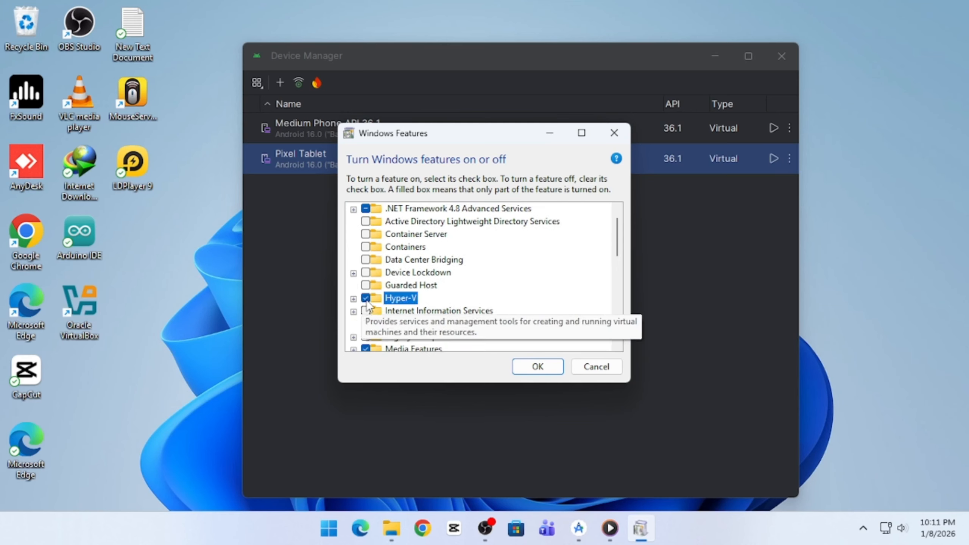
{"action": "scroll", "coordinate": [367, 304], "scroll_direction": "down", "scroll_amount": 4}
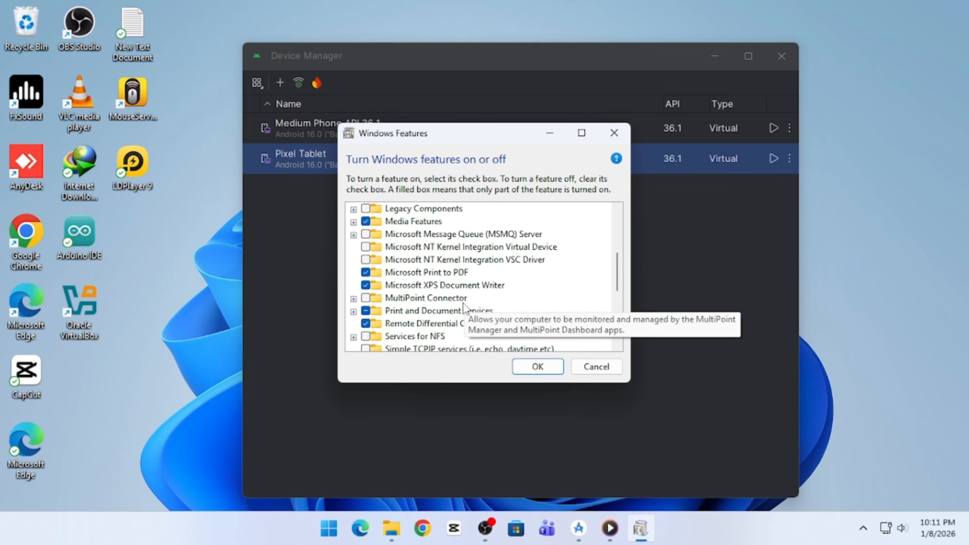
{"action": "scroll", "coordinate": [463, 305], "scroll_direction": "down", "scroll_amount": 3}
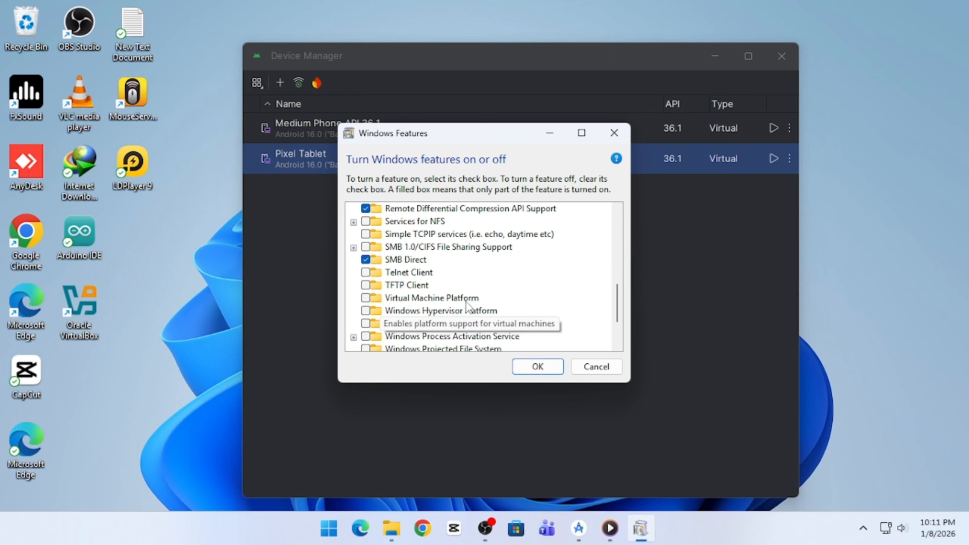
{"action": "left_click", "coordinate": [465, 301]}
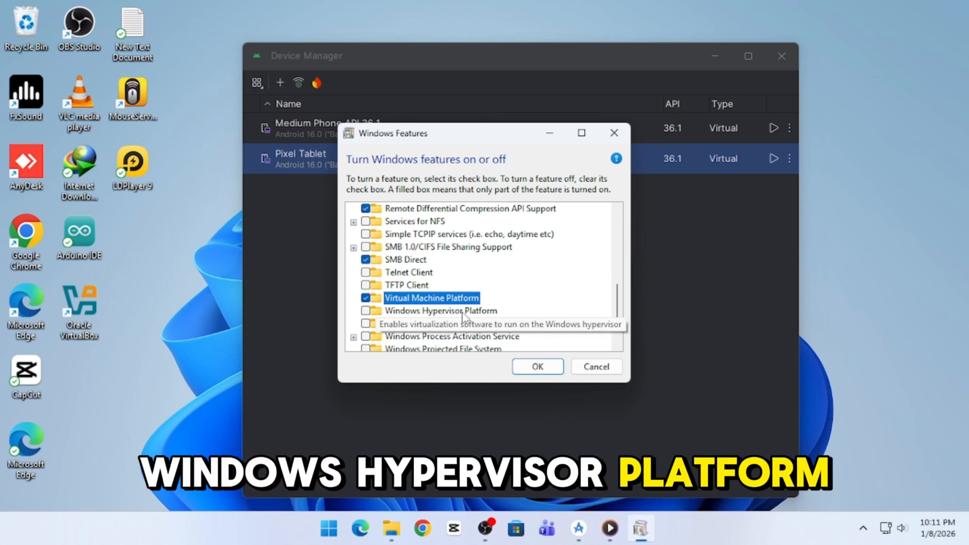
{"action": "left_click", "coordinate": [365, 310]}
{"action": "scroll", "coordinate": [536, 264], "scroll_direction": "down", "scroll_amount": 1}
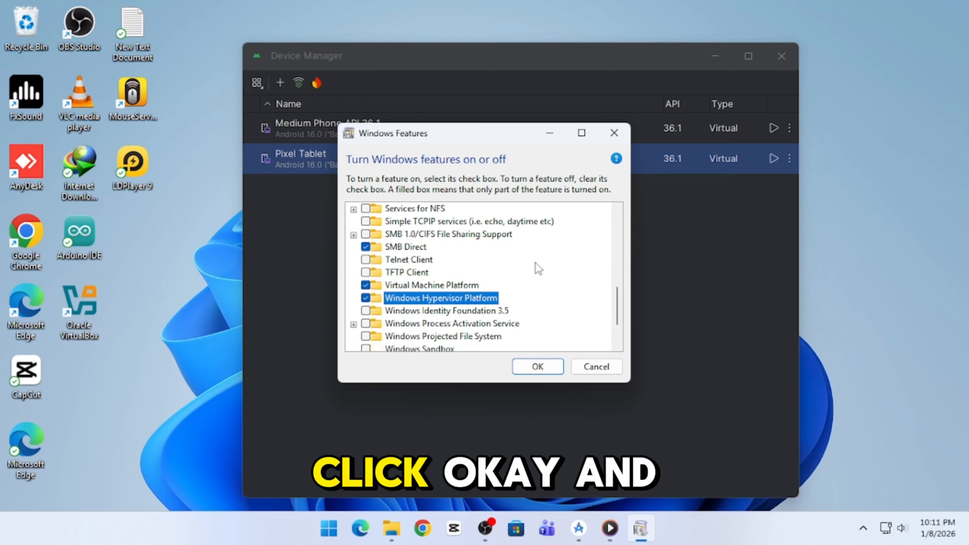
{"action": "left_click", "coordinate": [545, 372]}
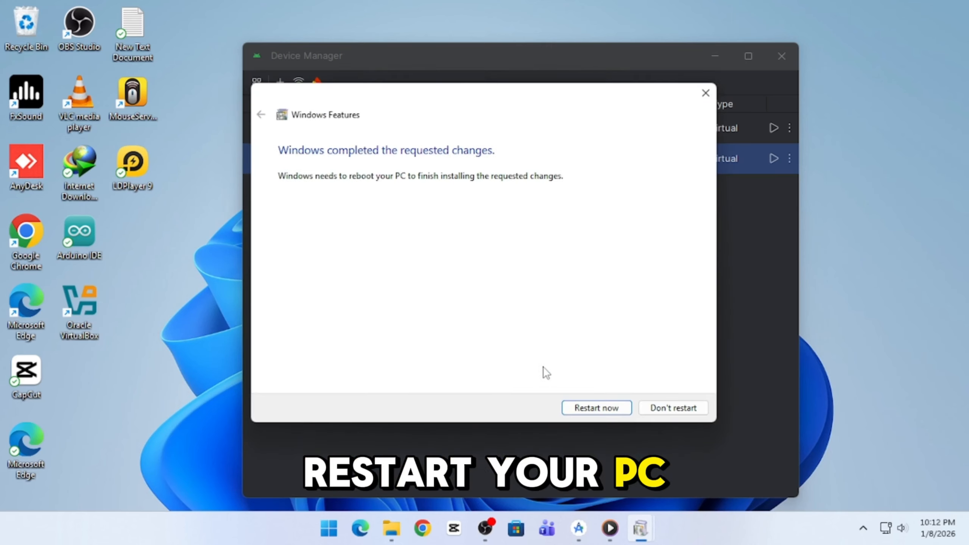